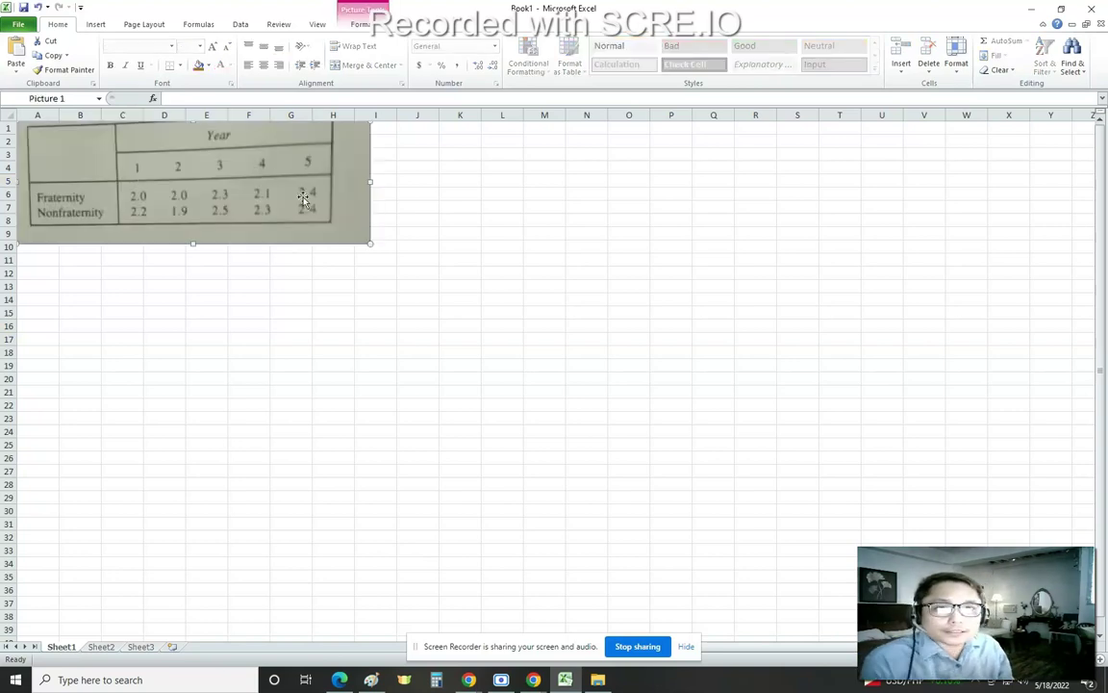
# Step: Nudge the GPA table picture and enter fraternity GPAs 2.0, 2, 2.3, 2.1, 2.4 in L4:L8
pyautogui.moveTo(274, 181); pyautogui.dragTo(289, 203)
pyautogui.click(502, 167)
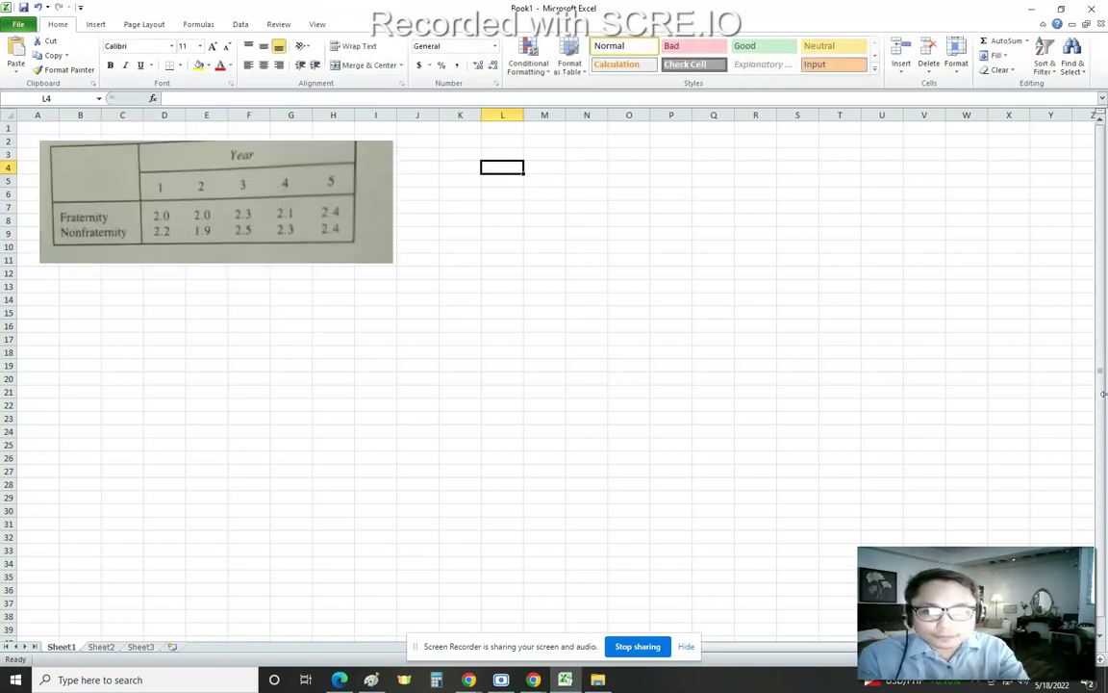
pyautogui.write('2.0')
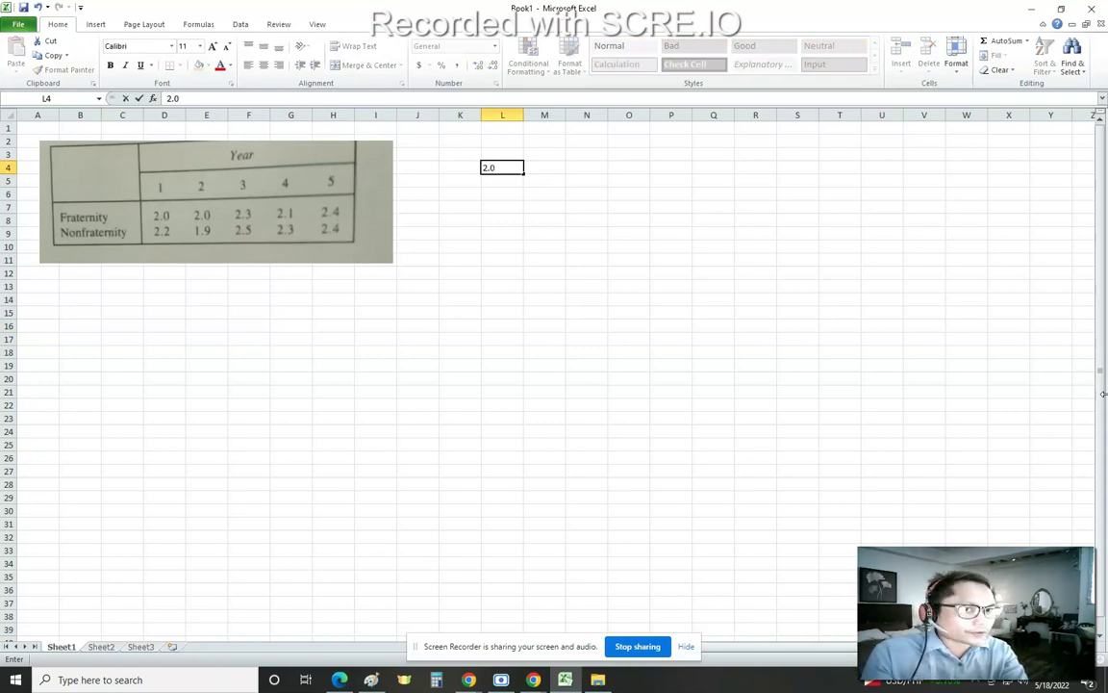
pyautogui.press('Return')
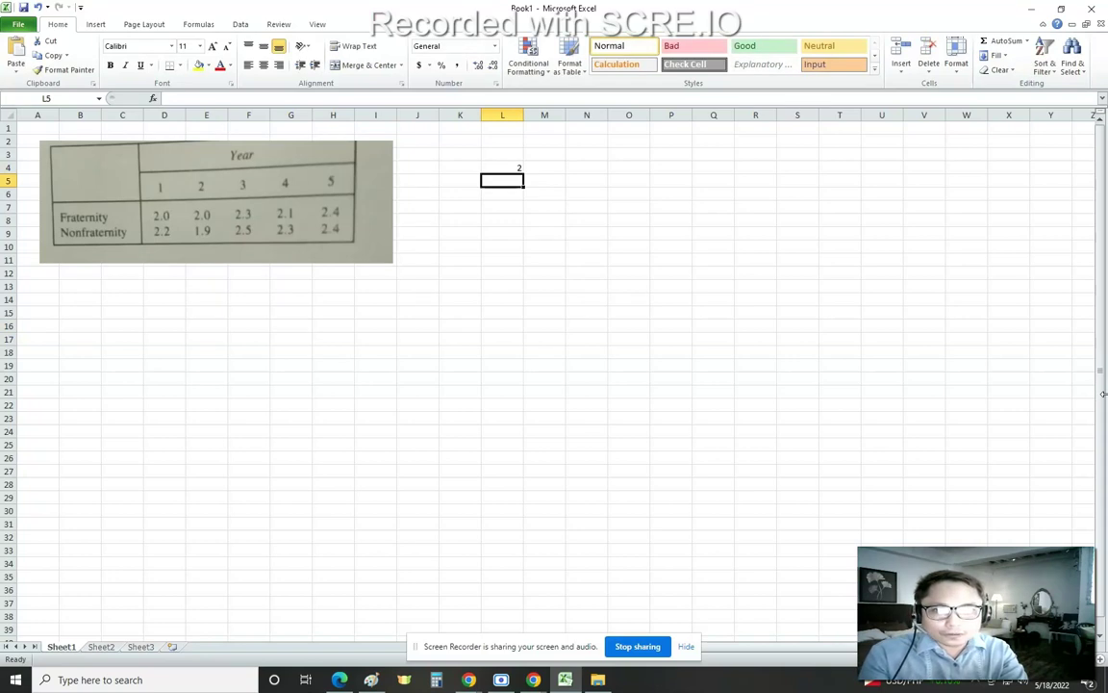
pyautogui.write('2')
pyautogui.press('Return')
pyautogui.write('2')
pyautogui.press('Return')
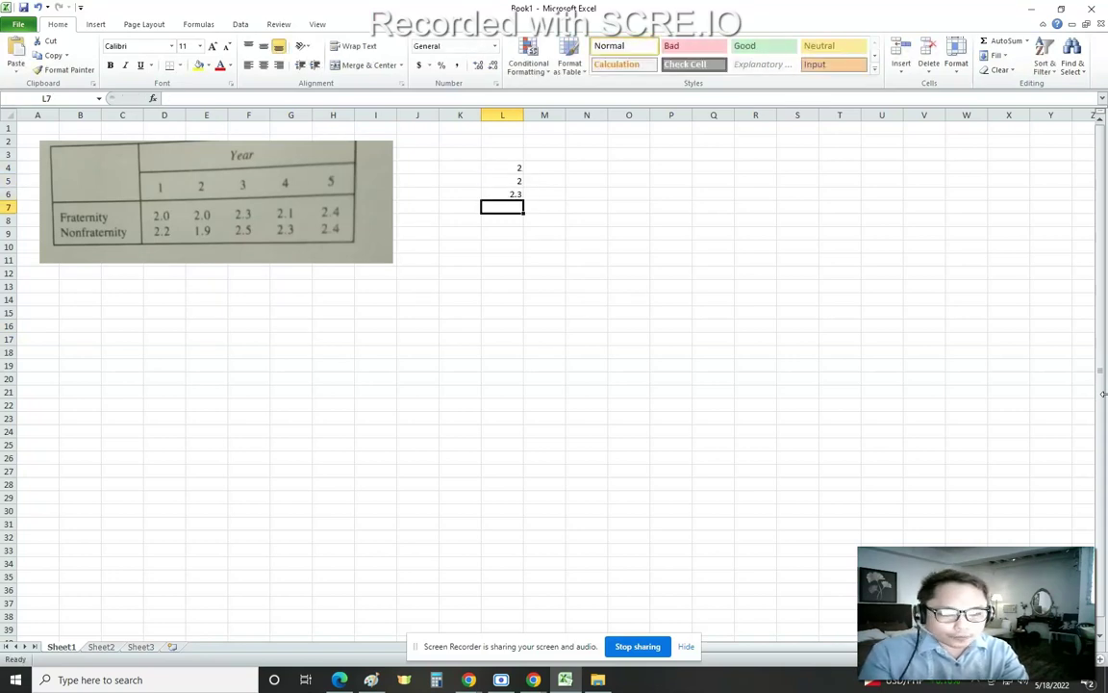
pyautogui.write('2.1')
pyautogui.press('Return')
pyautogui.write('2.')
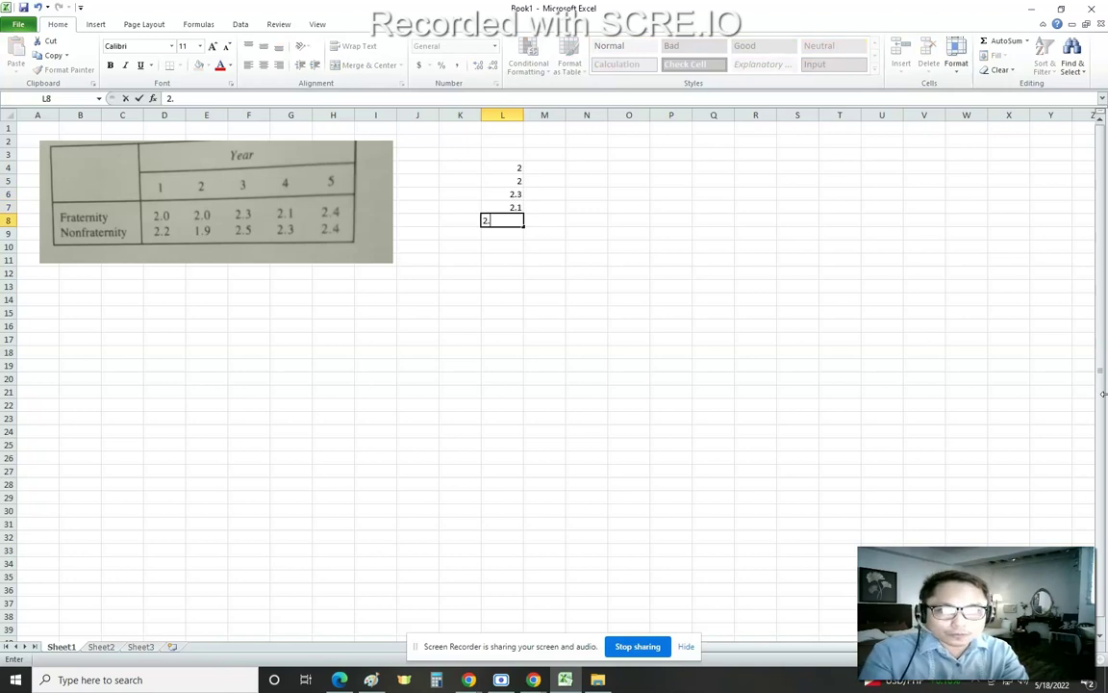
pyautogui.press('Return')
# Step: Enter nonfraternity GPAs 2.2, 1.9, 2.5, 2.3, 2.4 in M4:M8
pyautogui.press('Up')
pyautogui.press('Up')
pyautogui.press('Up')
pyautogui.press('Up')
pyautogui.press('Up')
pyautogui.press('Right')
pyautogui.write('2.2')
pyautogui.press('Return')
pyautogui.write('1.9')
pyautogui.press('Return')
pyautogui.write('2.5')
pyautogui.press('Return')
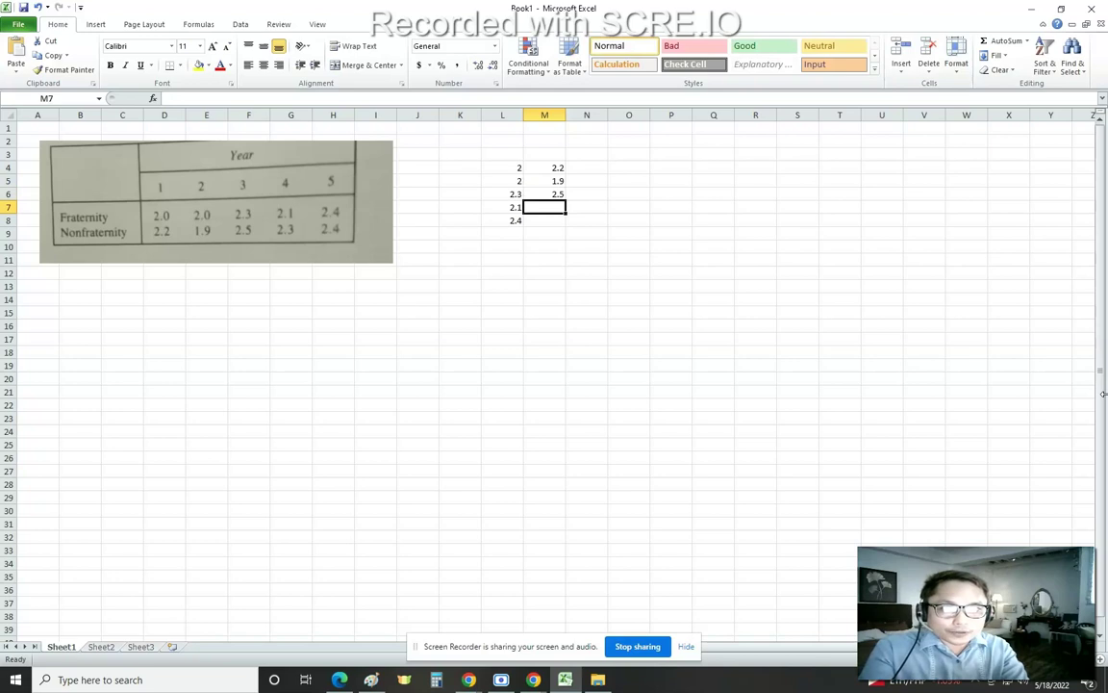
pyautogui.write('2.3')
pyautogui.press('Return')
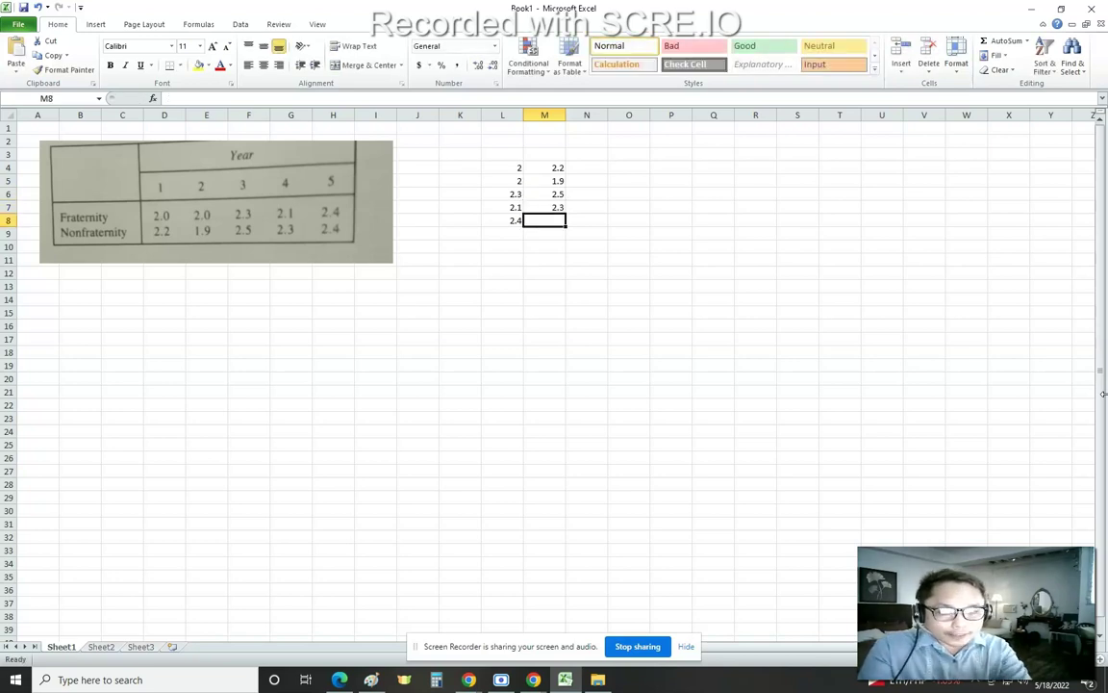
pyautogui.write('2.4')
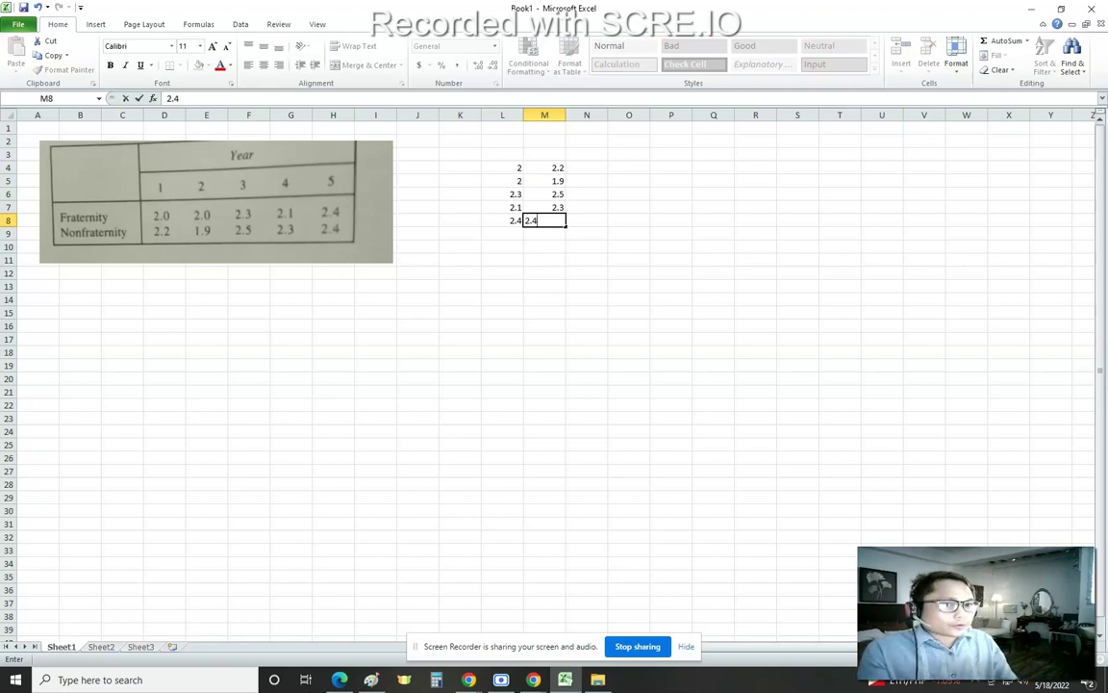
pyautogui.click(1002, 532)
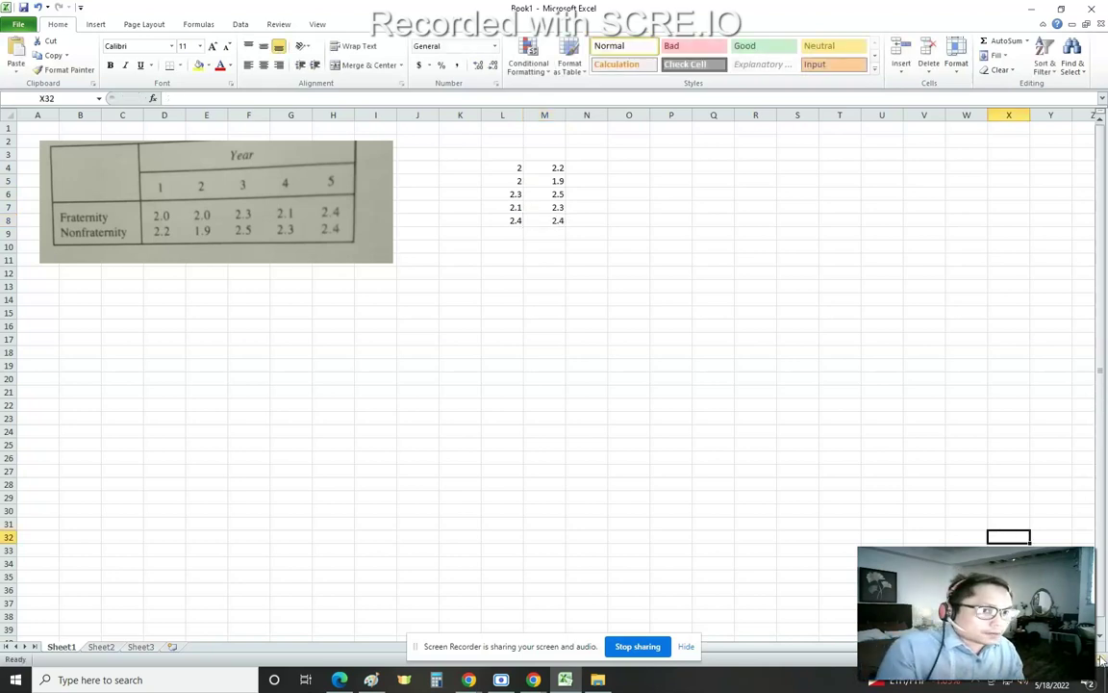
# Step: Commit the 2.4 in M8, enlarge the sheet view, and bring up Data Analysis from the Data tab
pyautogui.scroll(1, 987, 587)
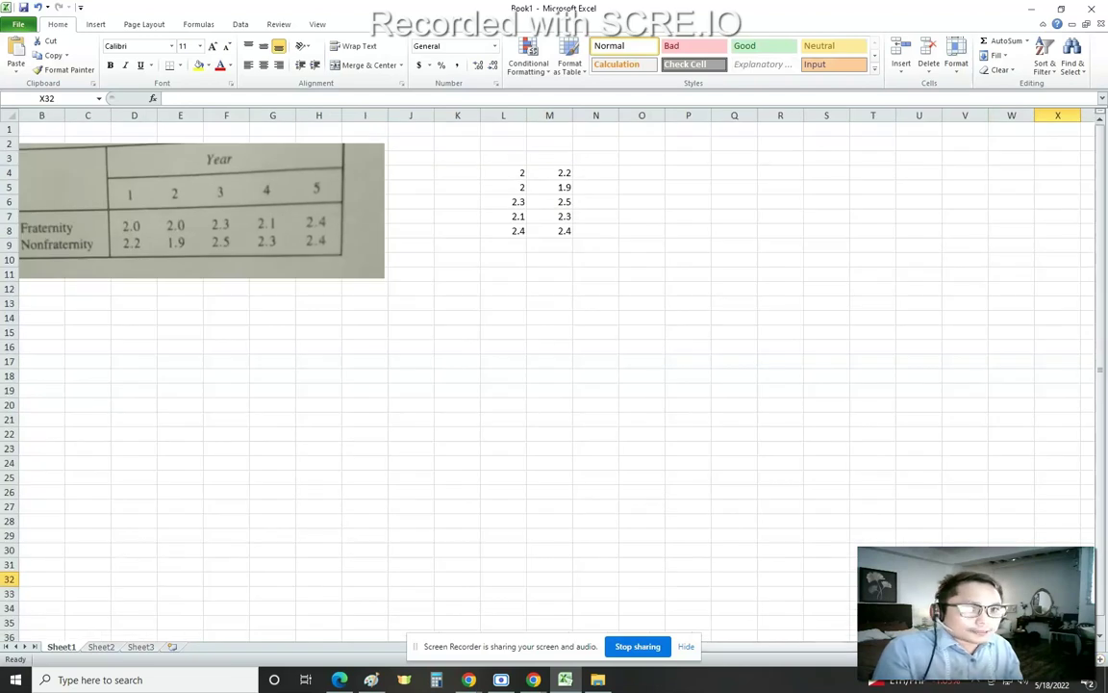
pyautogui.click(539, 448)
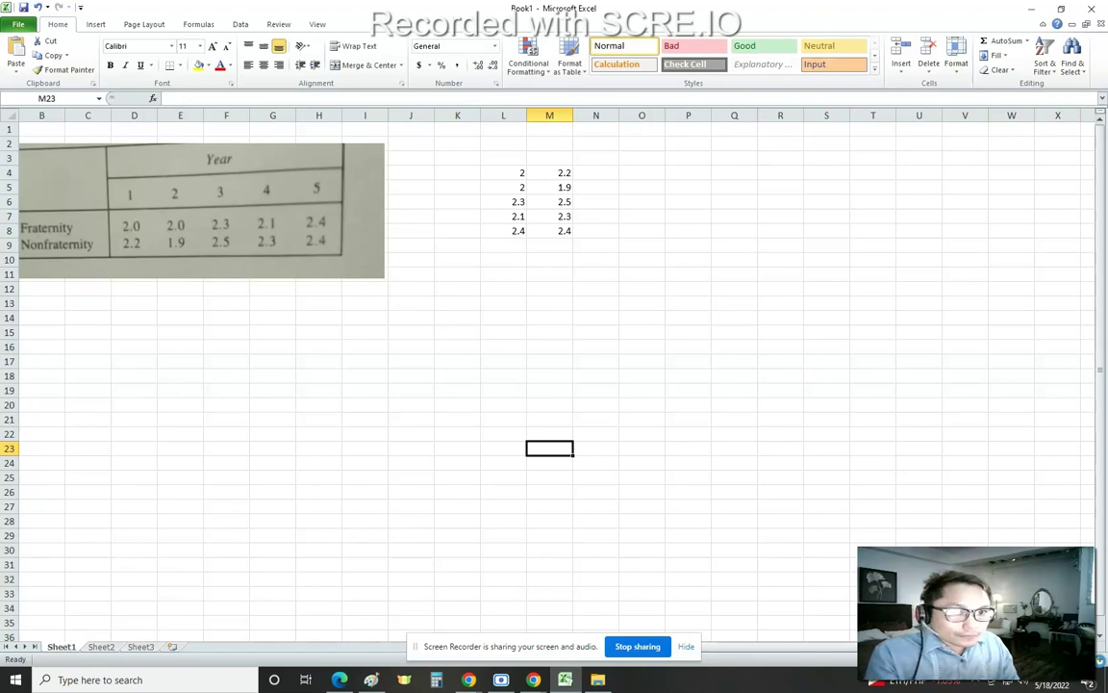
pyautogui.click(1100, 665)
pyautogui.hscroll(1, 425, 351)
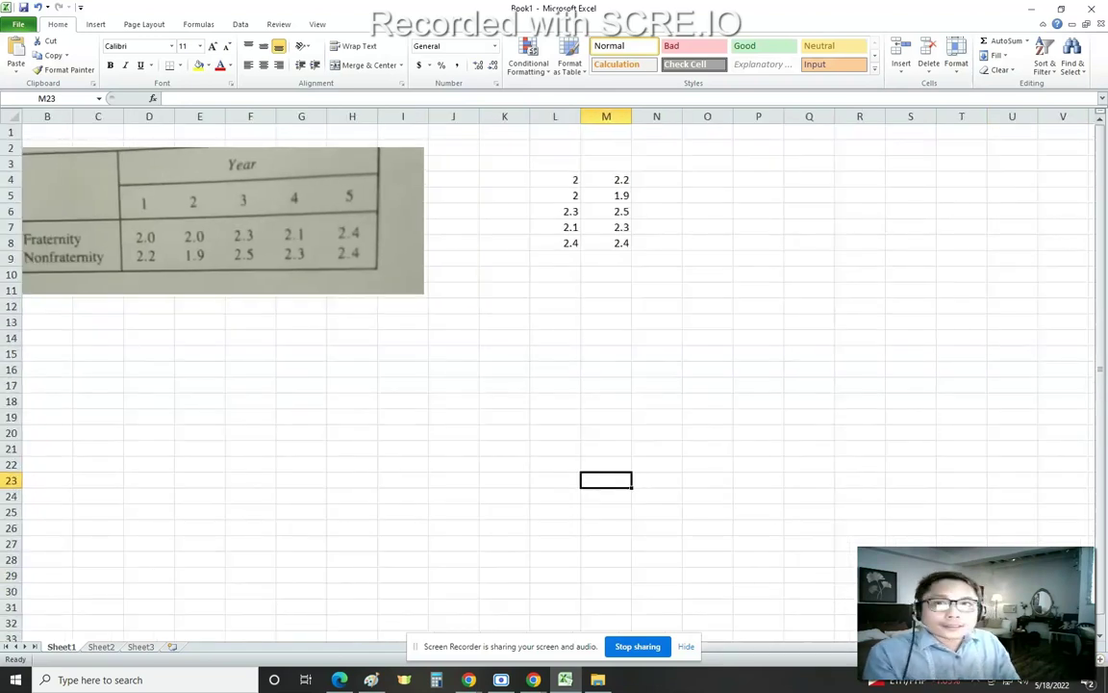
pyautogui.click(240, 26)
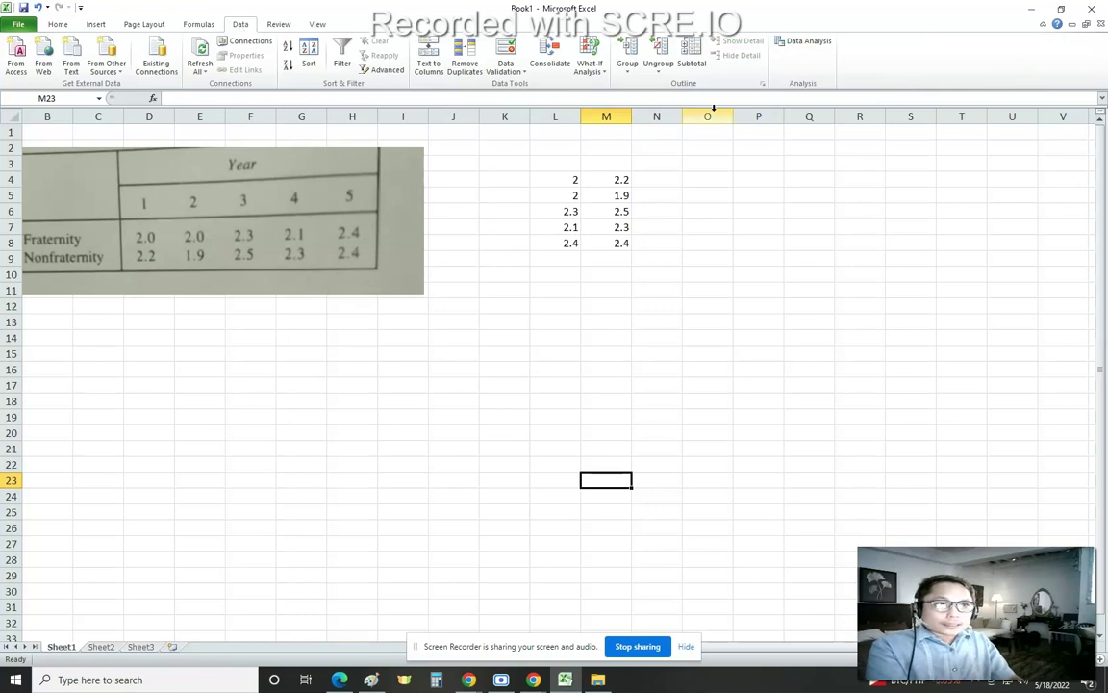
pyautogui.click(799, 41)
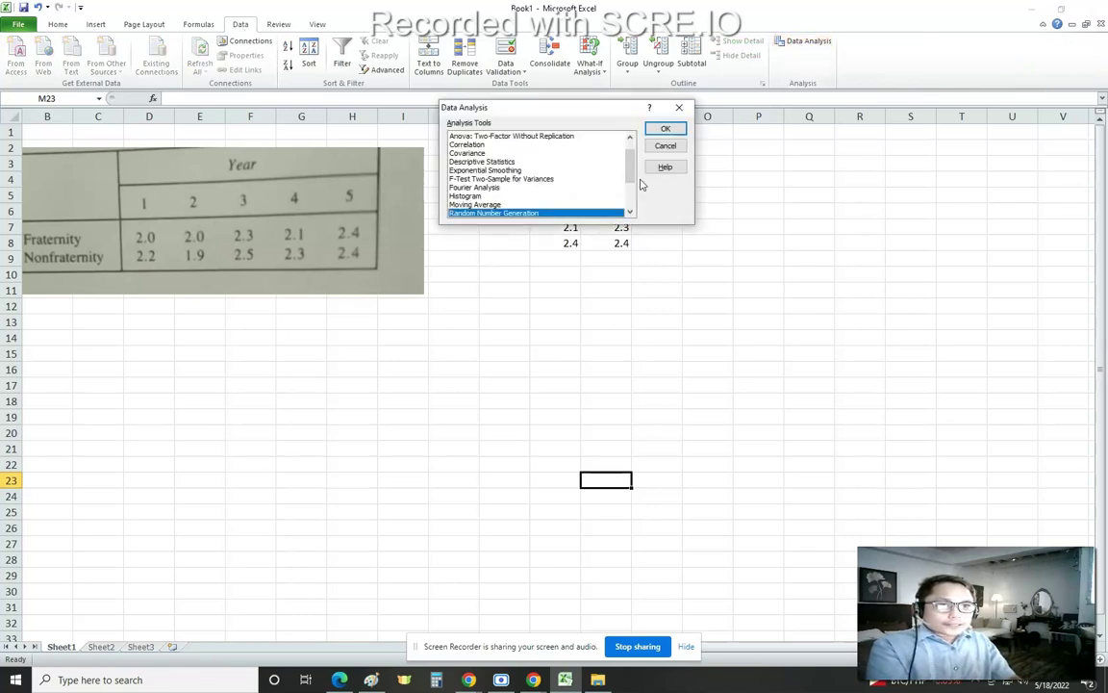
# Step: Choose t-Test: Paired Two Sample for Means from the Data Analysis list
pyautogui.scroll(-2, 520, 192)
pyautogui.scroll(-1, 515, 202)
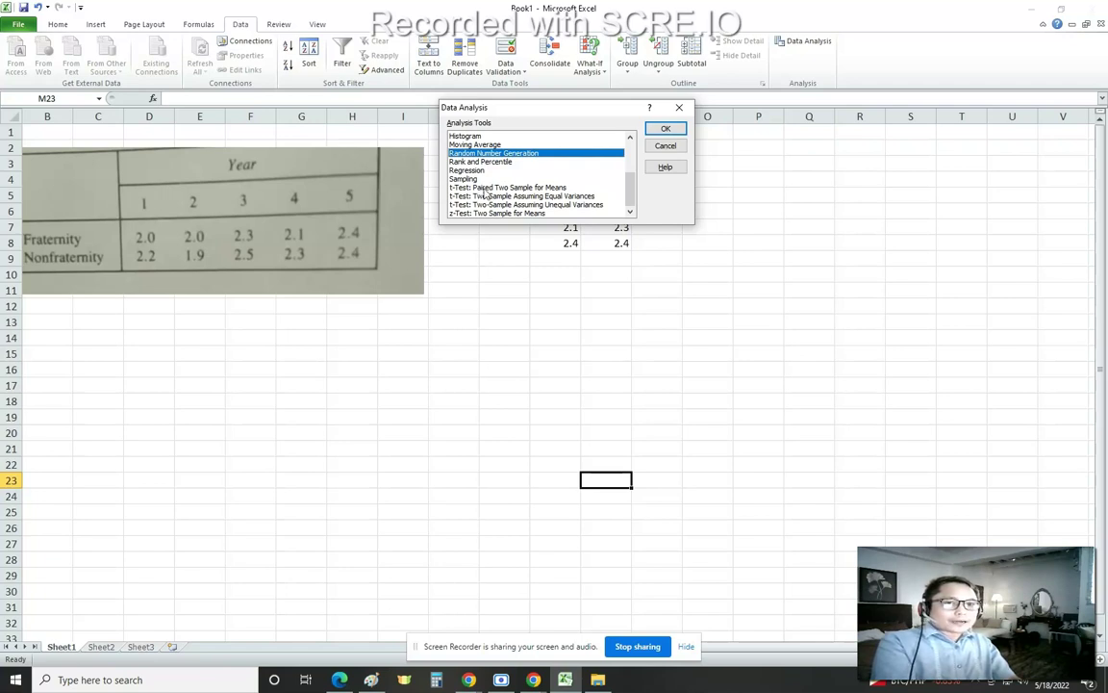
pyautogui.doubleClick(485, 187)
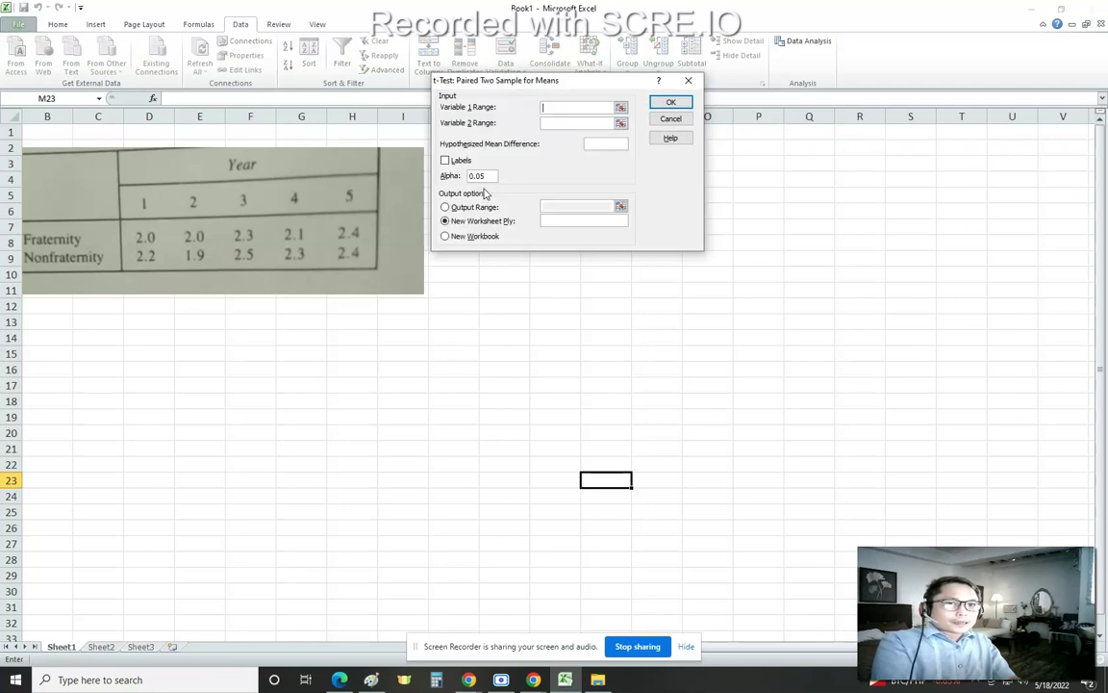
# Step: Set Variable 1 Range L4:L8, Variable 2 Range M4:M8, and hypothesized mean difference 0
pyautogui.moveTo(543, 82); pyautogui.dragTo(886, 89)
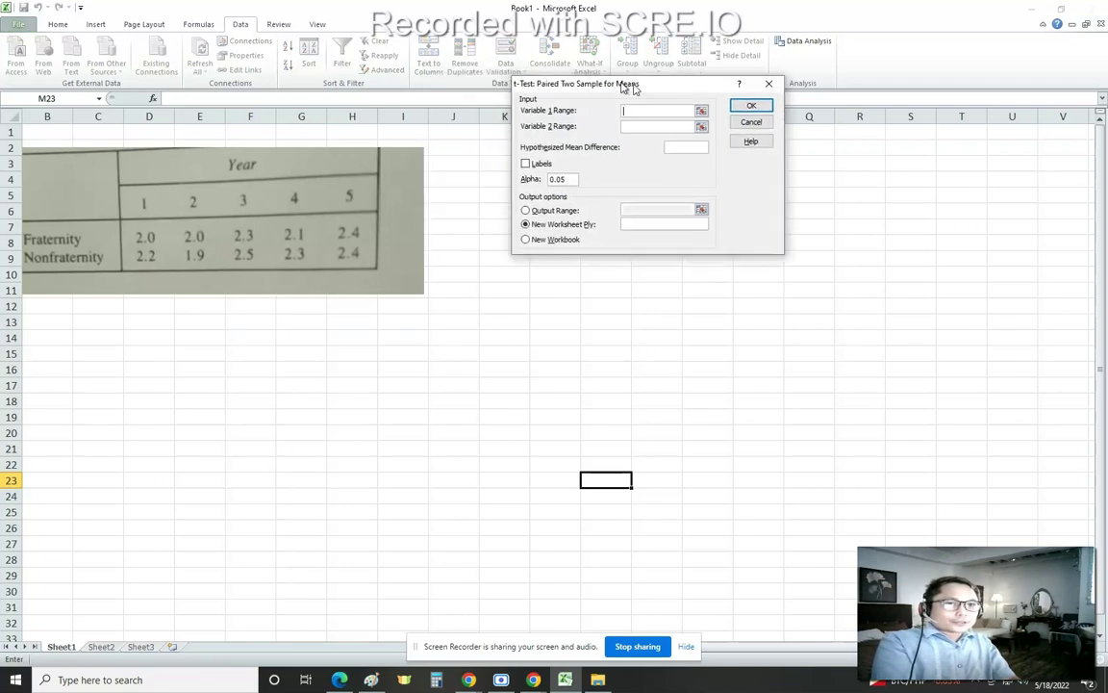
pyautogui.click(890, 113)
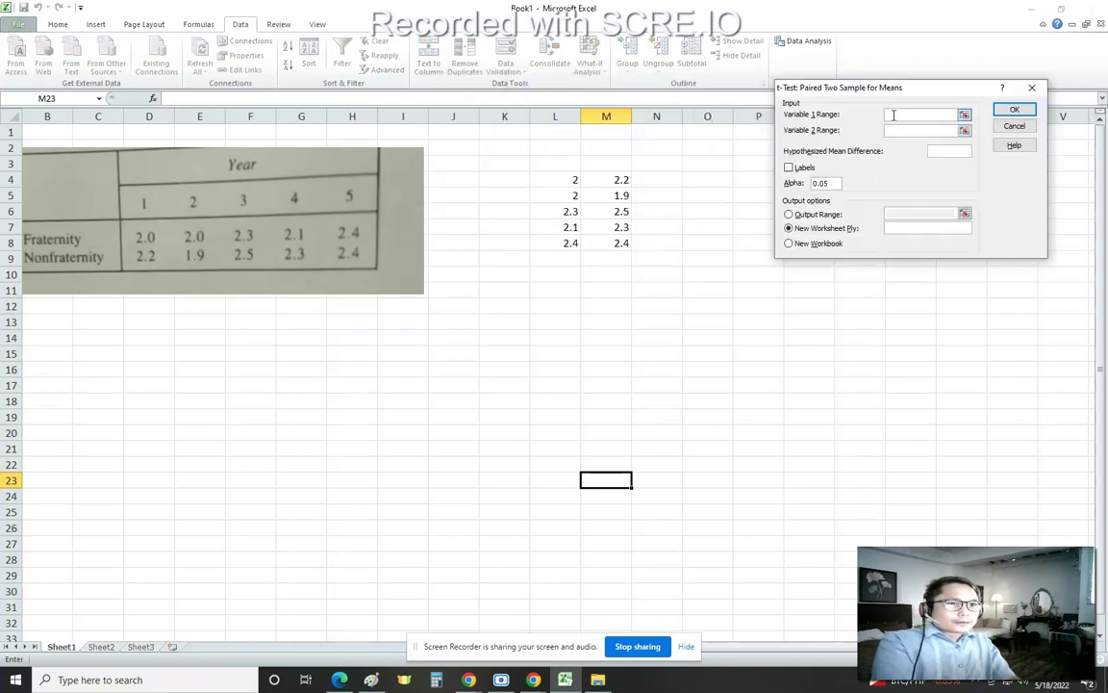
pyautogui.click(566, 178)
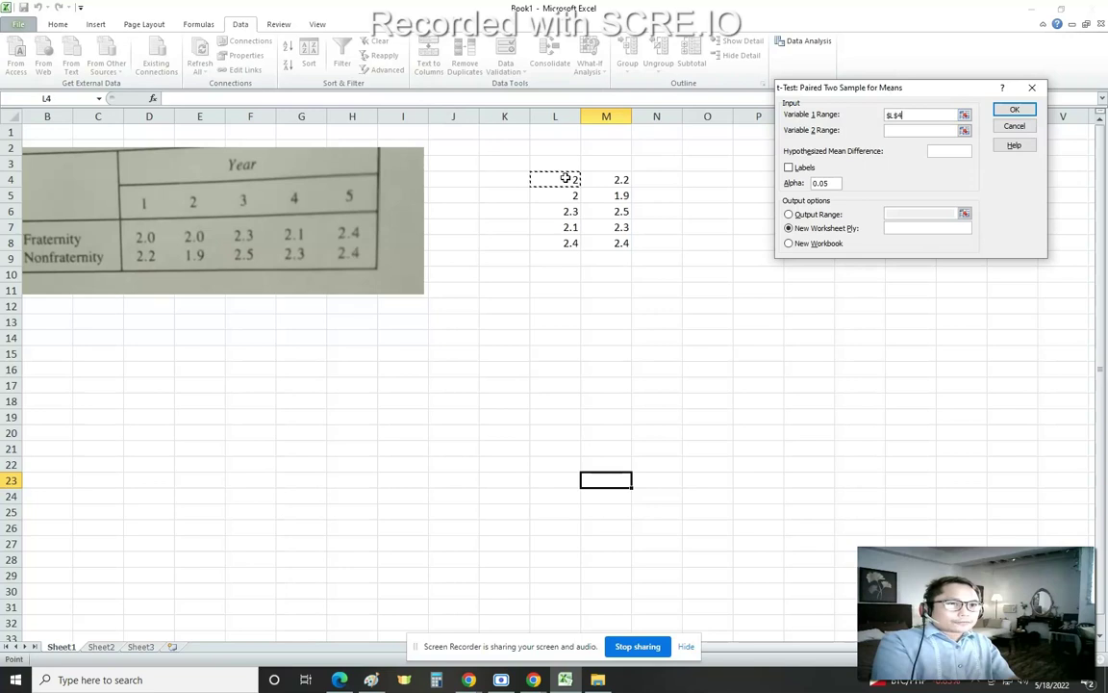
pyautogui.moveTo(567, 178); pyautogui.dragTo(566, 242)
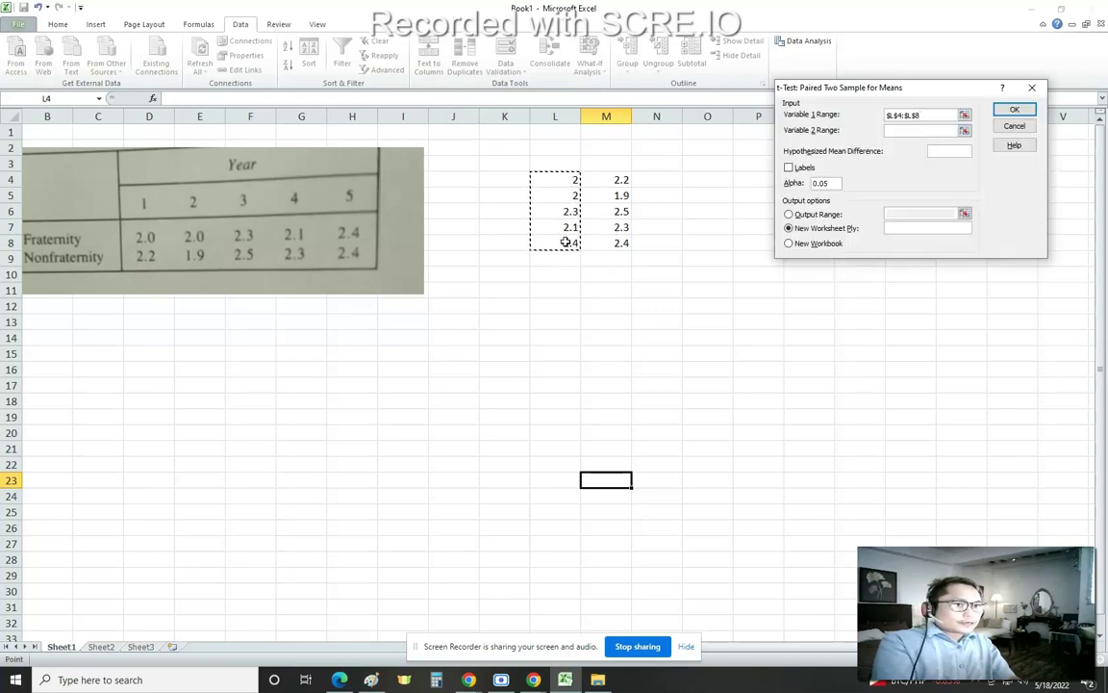
pyautogui.click(905, 130)
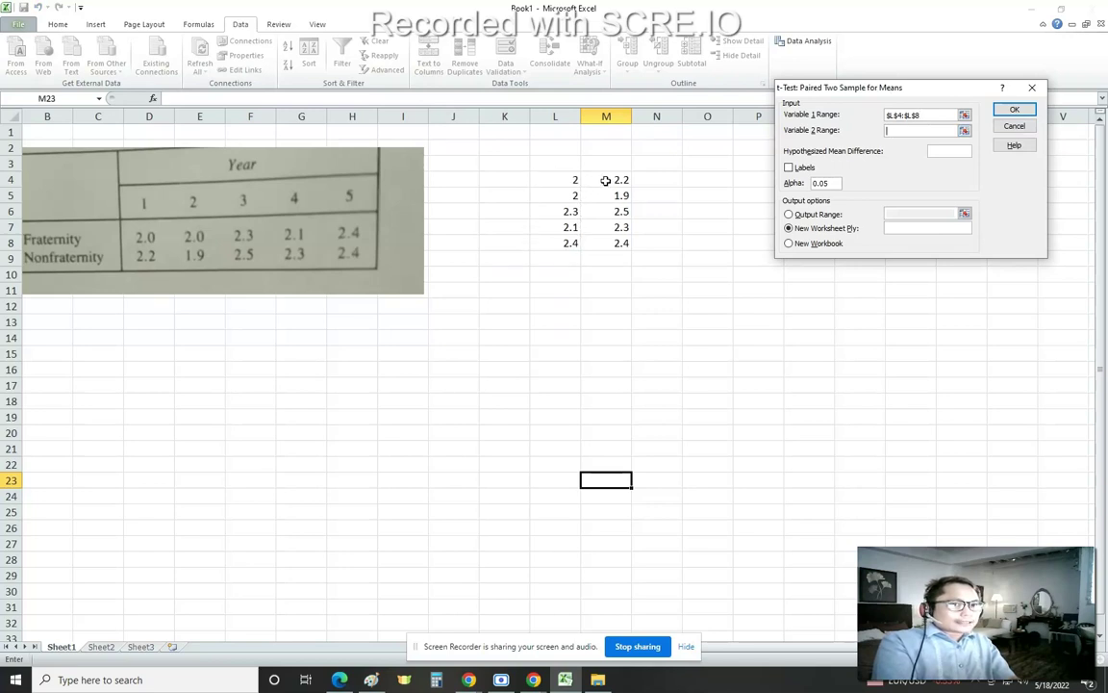
pyautogui.moveTo(606, 180); pyautogui.dragTo(621, 242)
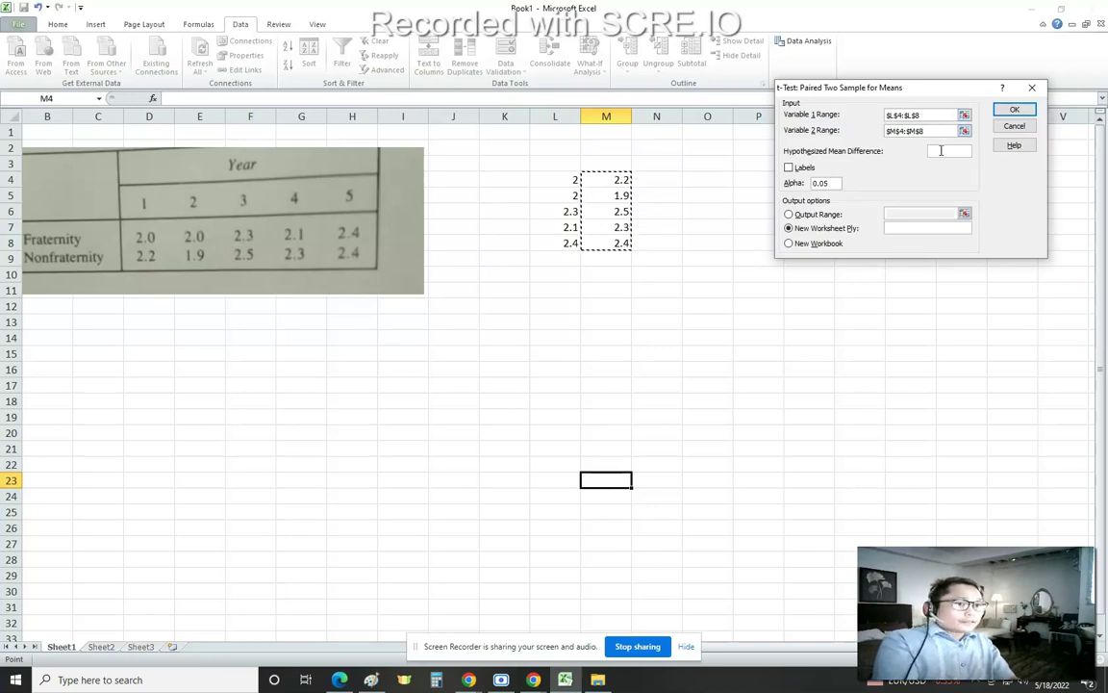
pyautogui.click(941, 151)
pyautogui.write('0')
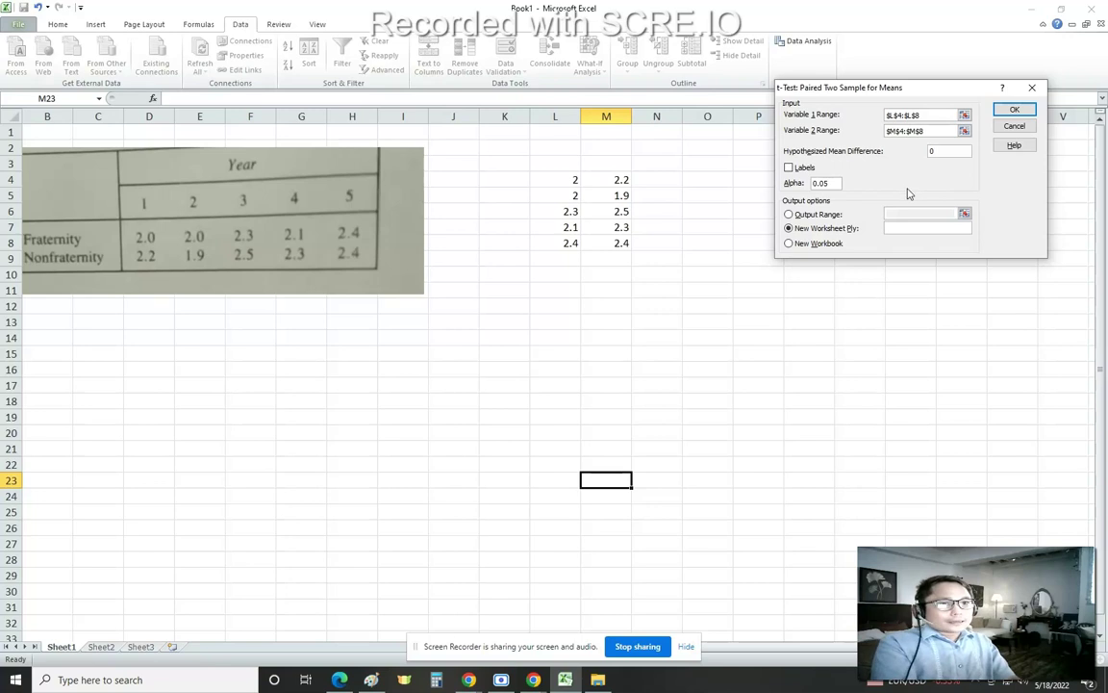
pyautogui.click(833, 183)
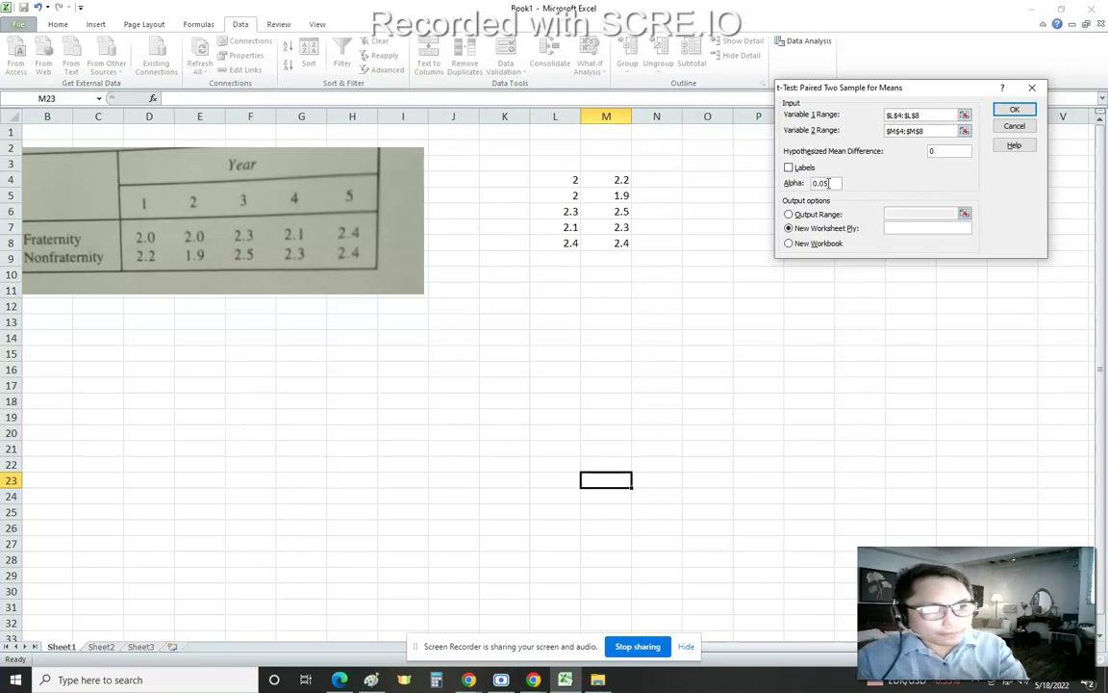
# Step: Change alpha to 0.025, send output to cell $P$2, and run the paired t-test
pyautogui.press('BackSpace')
pyautogui.write('15')
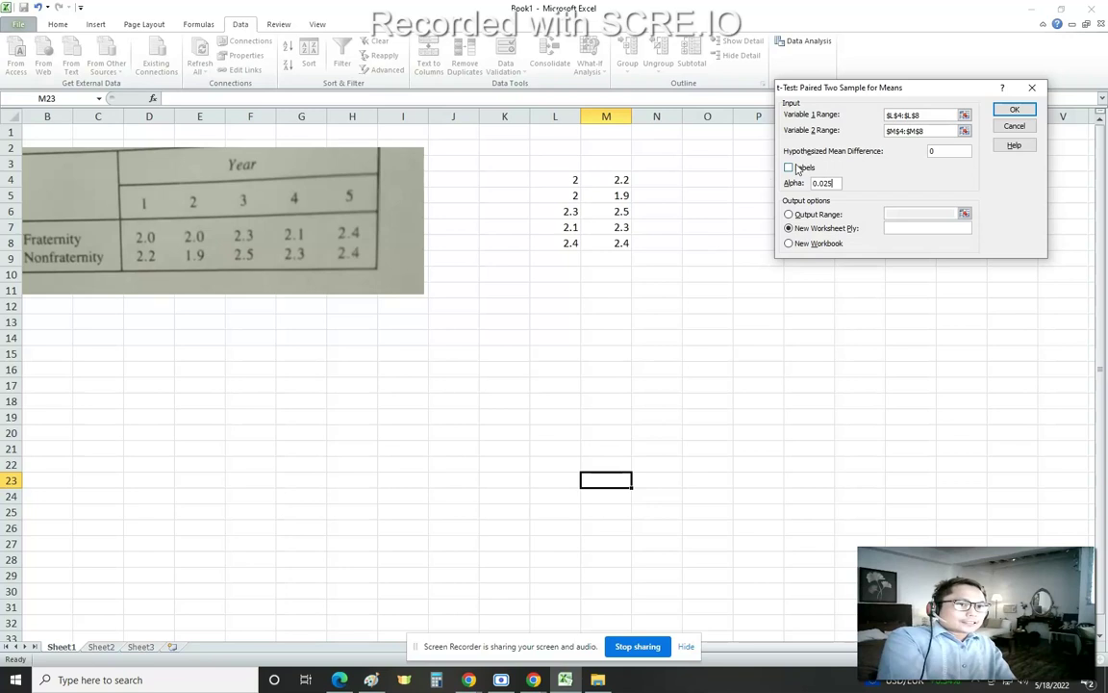
pyautogui.moveTo(832, 87); pyautogui.dragTo(621, 99)
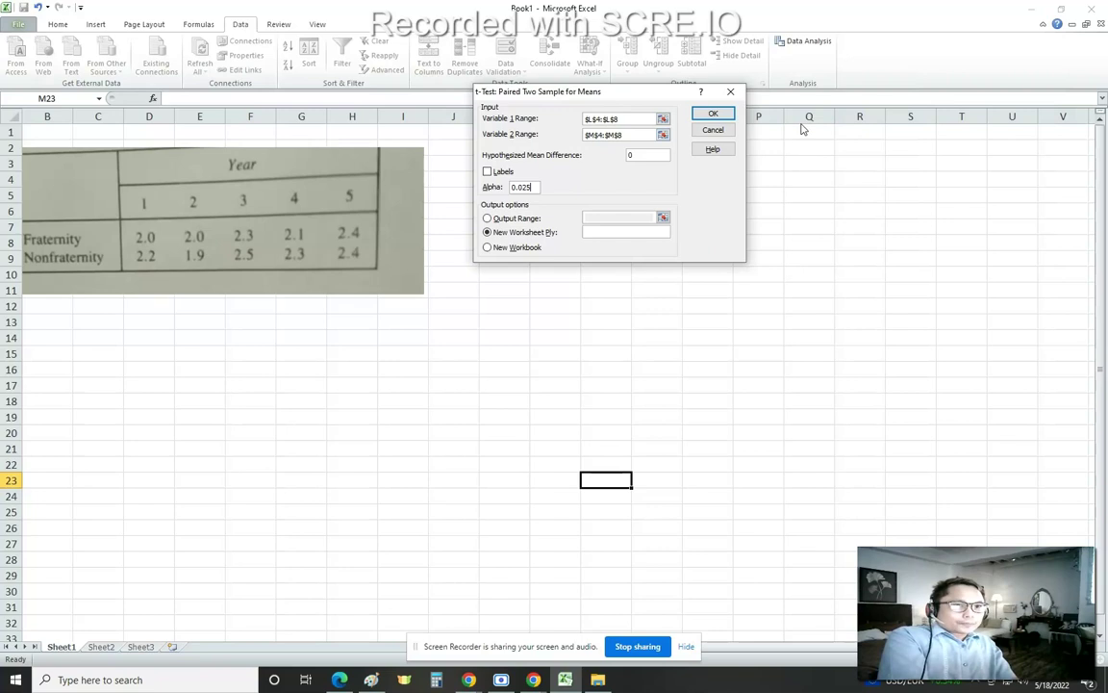
pyautogui.click(487, 219)
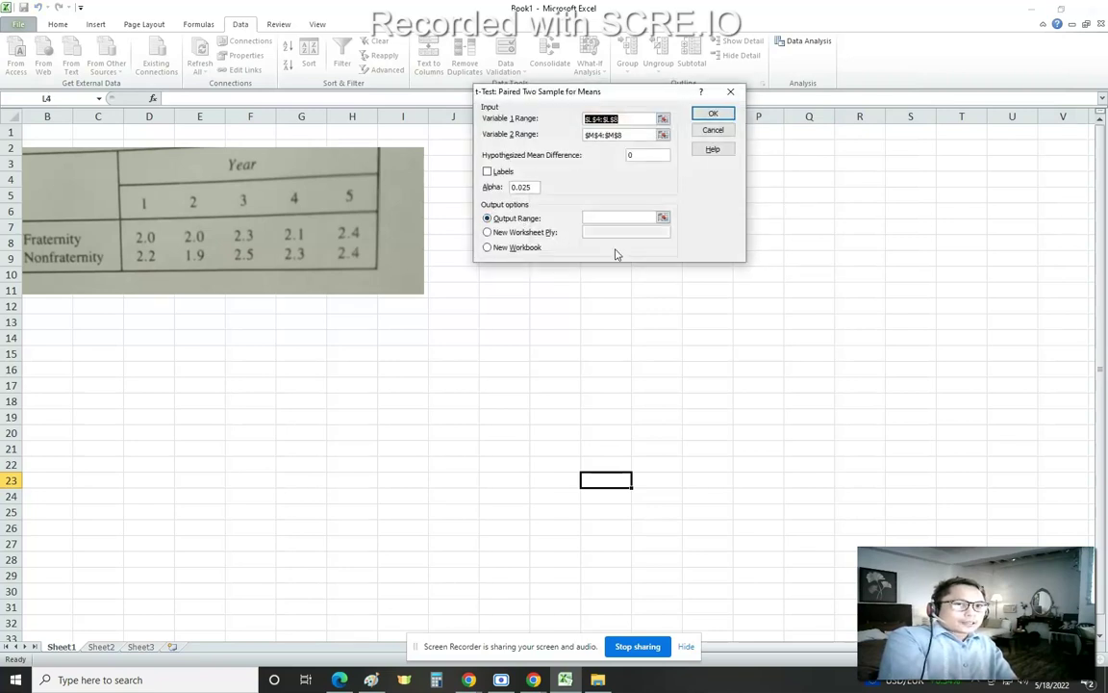
pyautogui.moveTo(631, 94); pyautogui.dragTo(499, 93)
pyautogui.click(487, 216)
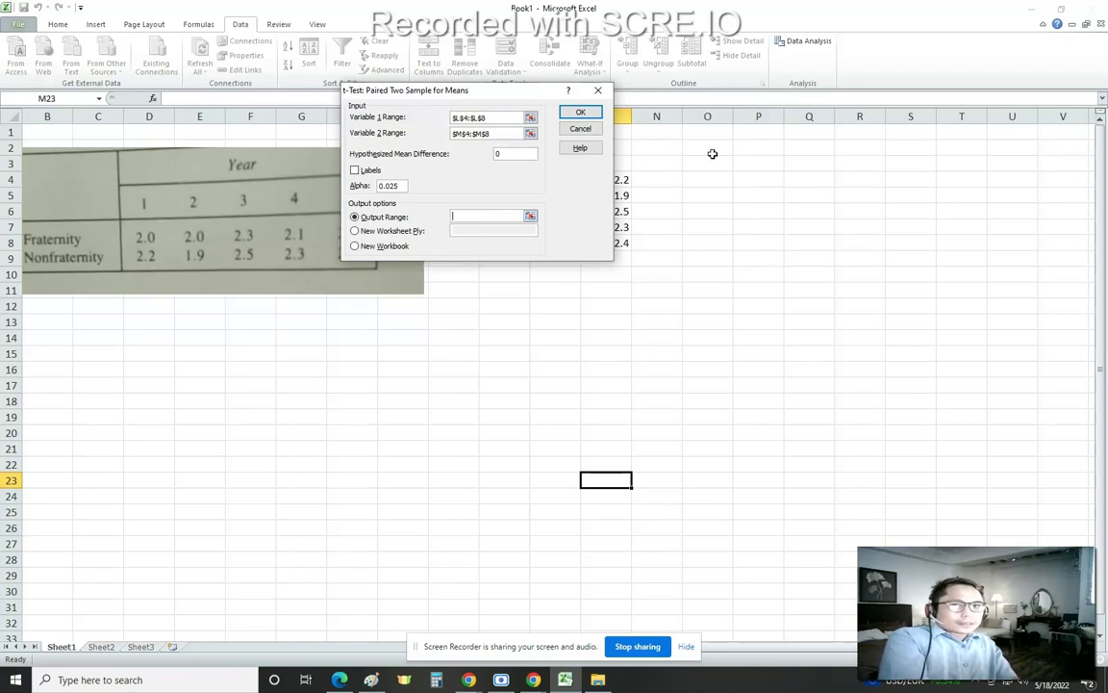
pyautogui.click(747, 150)
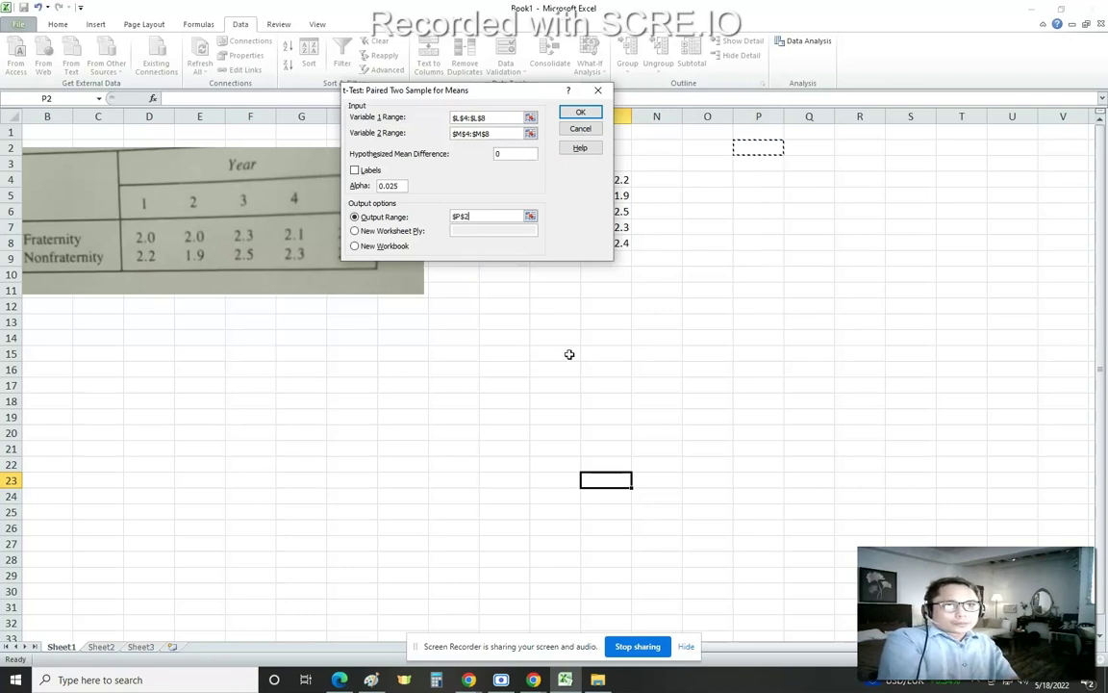
pyautogui.click(579, 113)
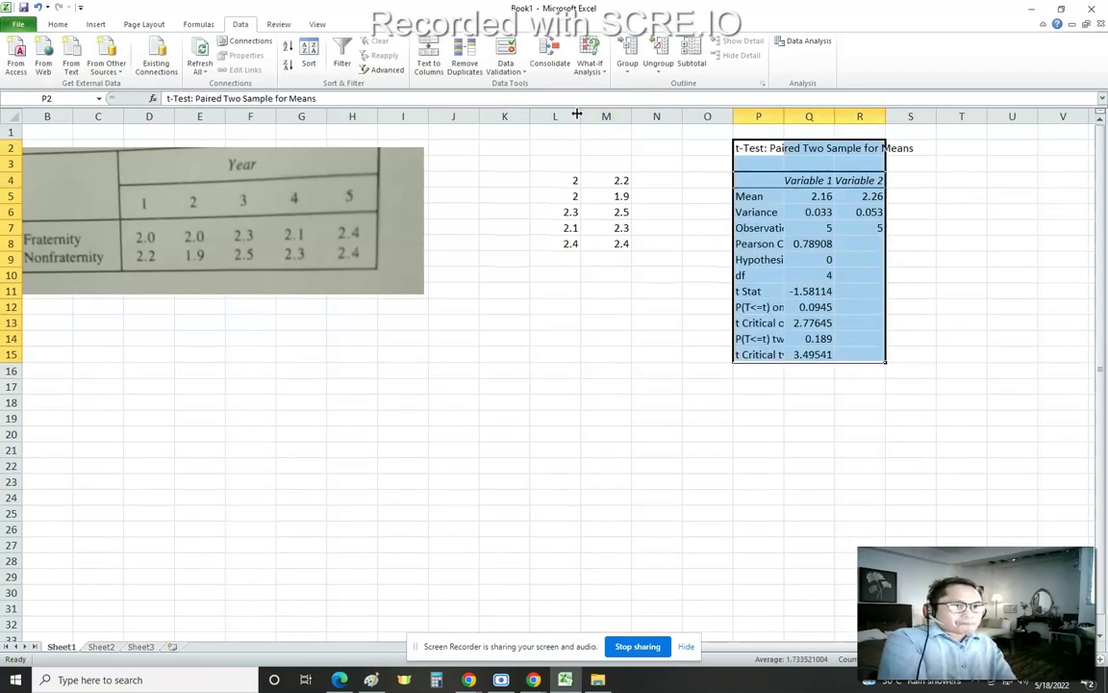
# Step: Autofit column P to show the result labels and switch to the textbook page in Paint
pyautogui.doubleClick(784, 116)
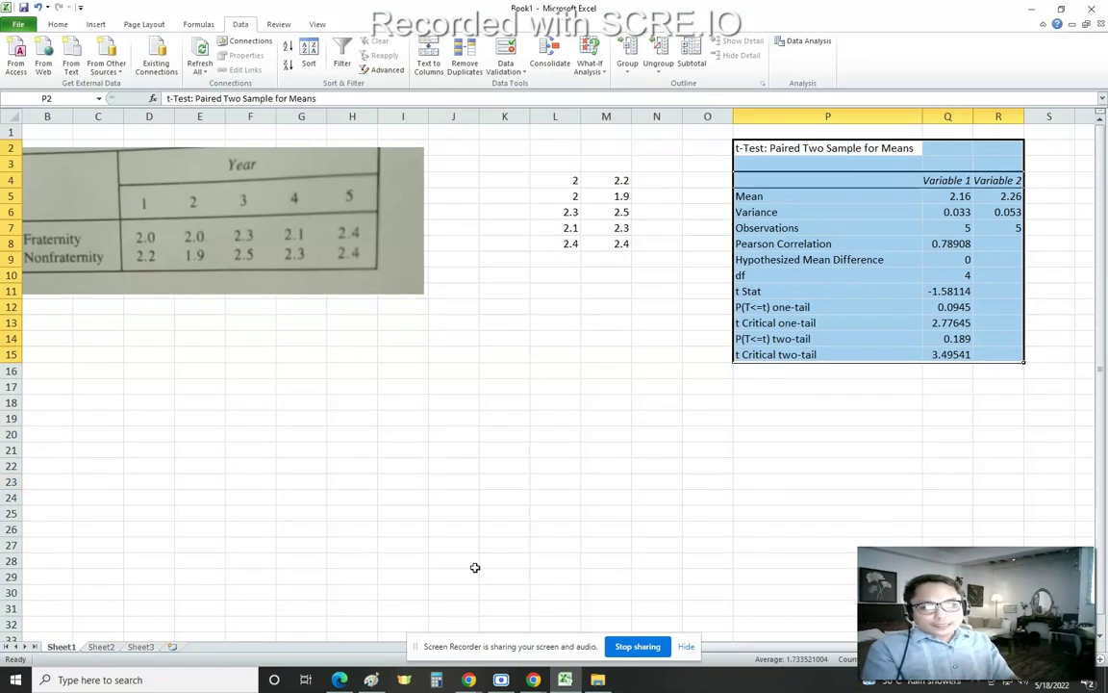
pyautogui.click(374, 680)
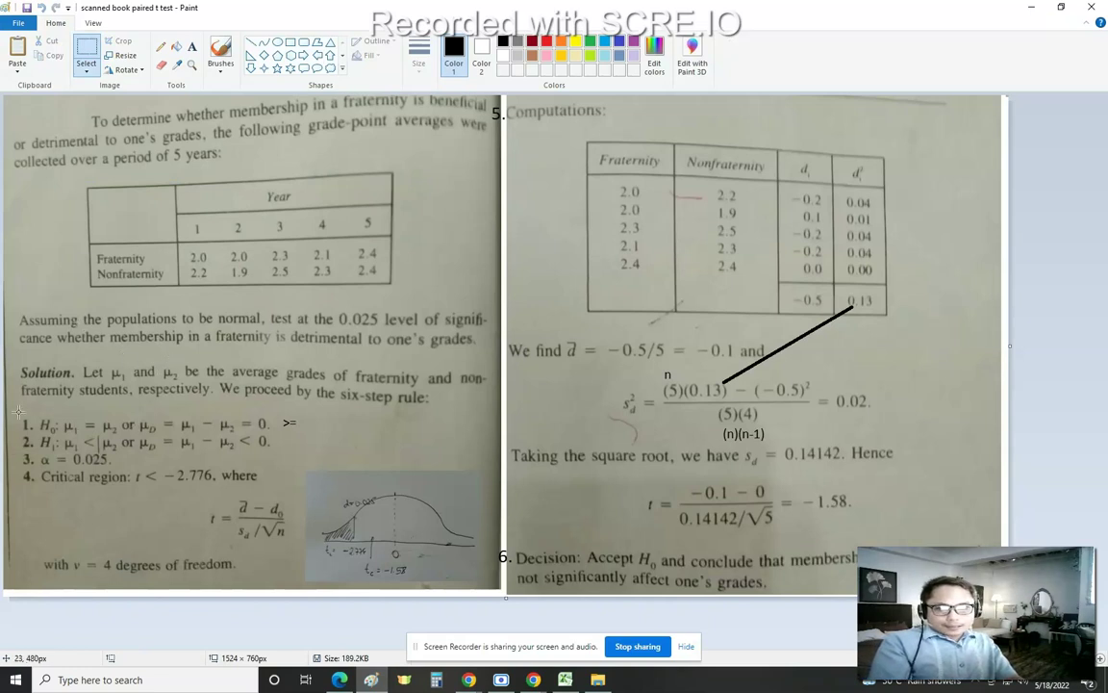
# Step: Copy the textbook page's lower half with hypotheses, t computation and decision, then return to Excel
pyautogui.moveTo(19, 411); pyautogui.dragTo(859, 596)
pyautogui.moveTo(977, 587); pyautogui.dragTo(1003, 580)
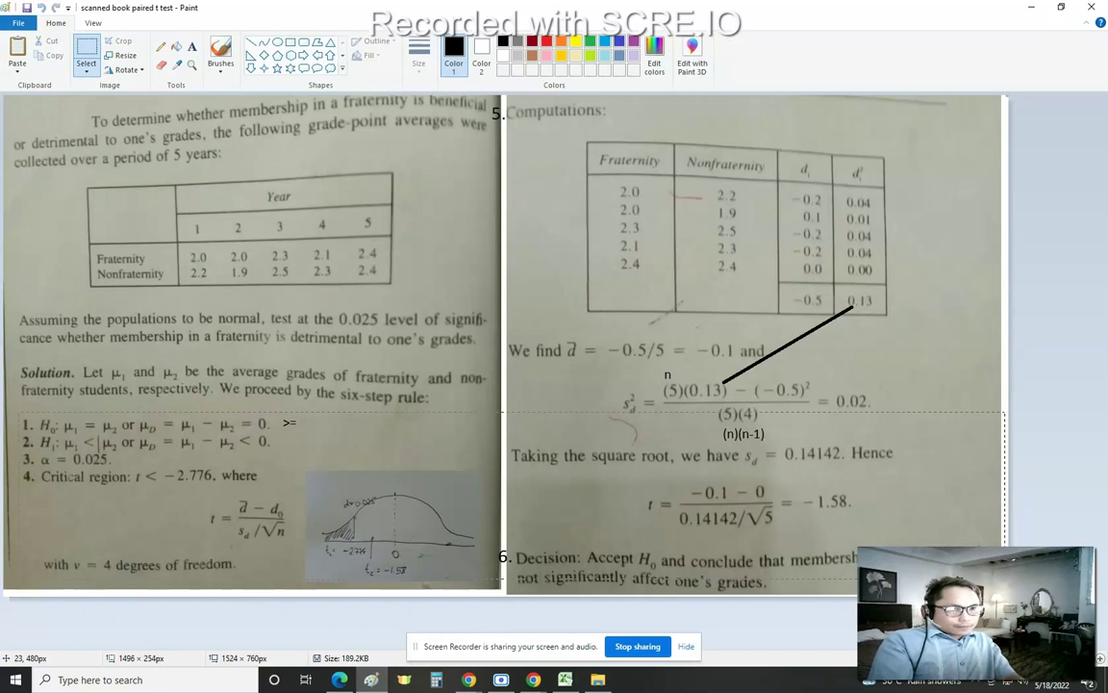
pyautogui.rightClick(668, 474)
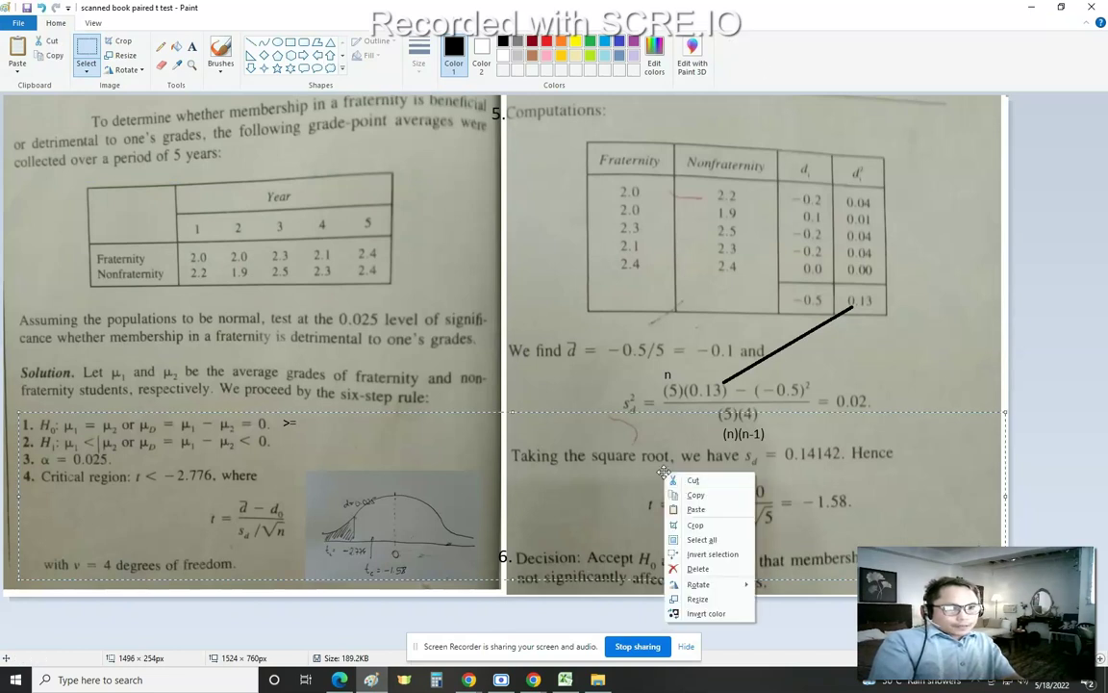
pyautogui.click(690, 480)
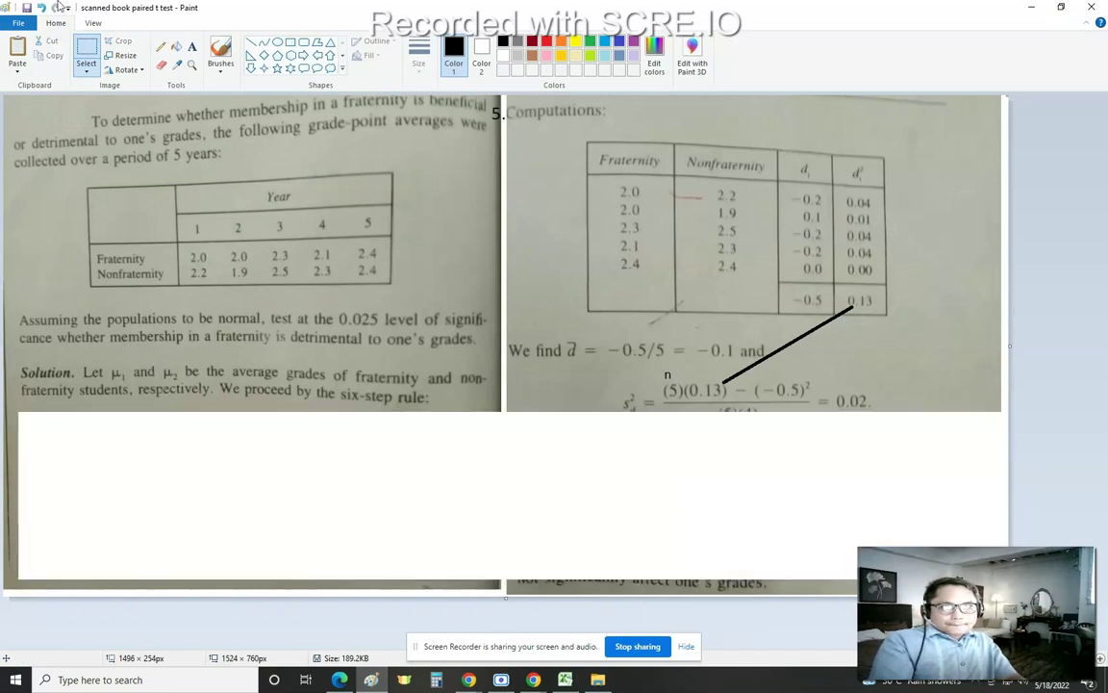
pyautogui.hotkey('ctrl', 'z')
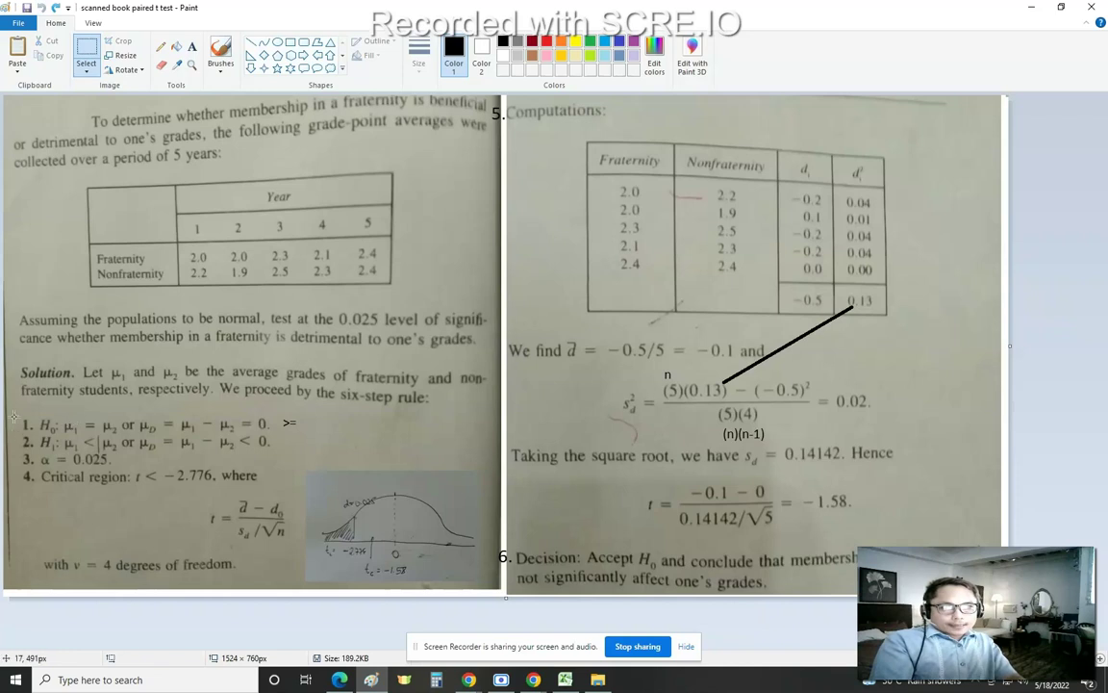
pyautogui.moveTo(8, 411); pyautogui.dragTo(1008, 594)
pyautogui.rightClick(803, 486)
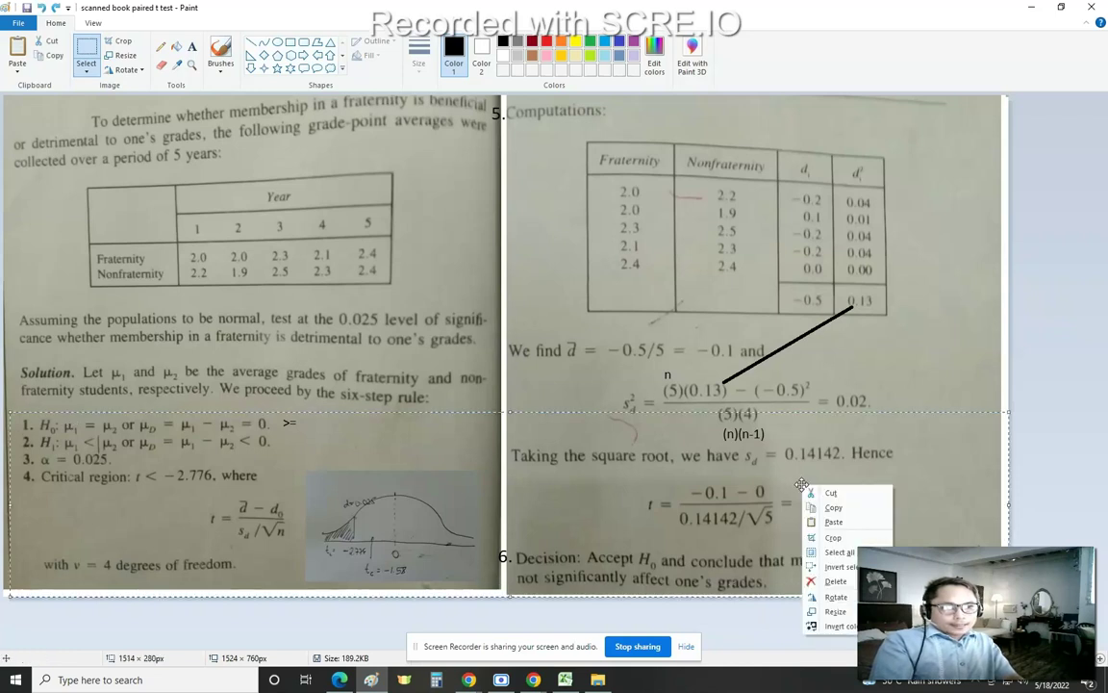
pyautogui.click(833, 508)
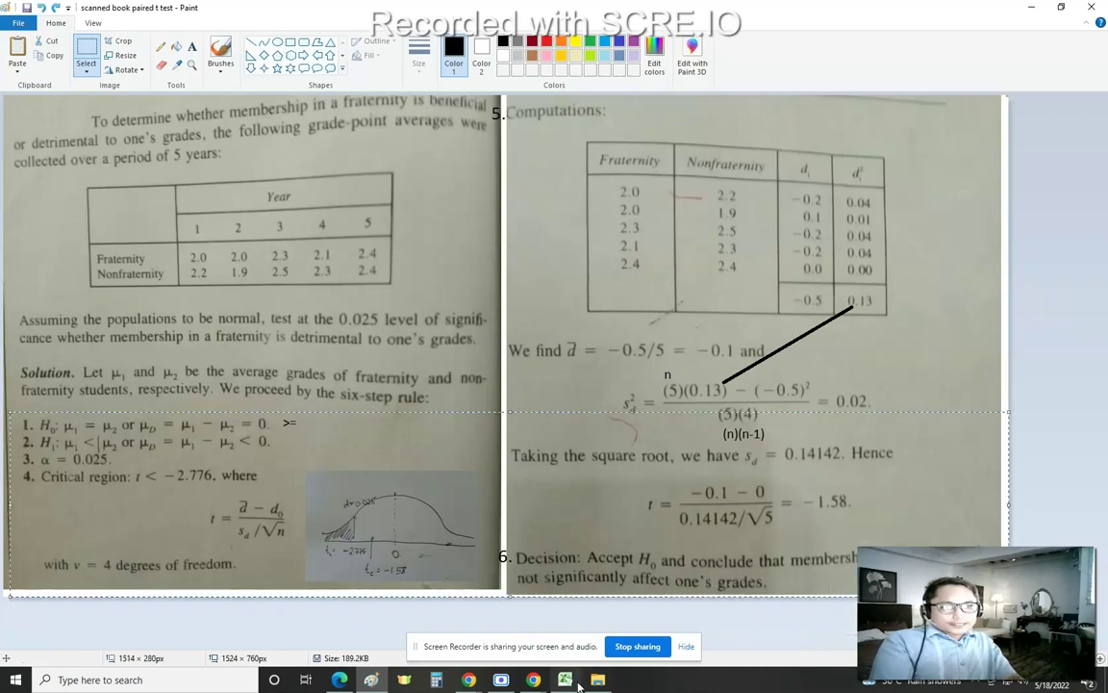
pyautogui.hotkey('alt', 'Tab')
pyautogui.click(341, 269)
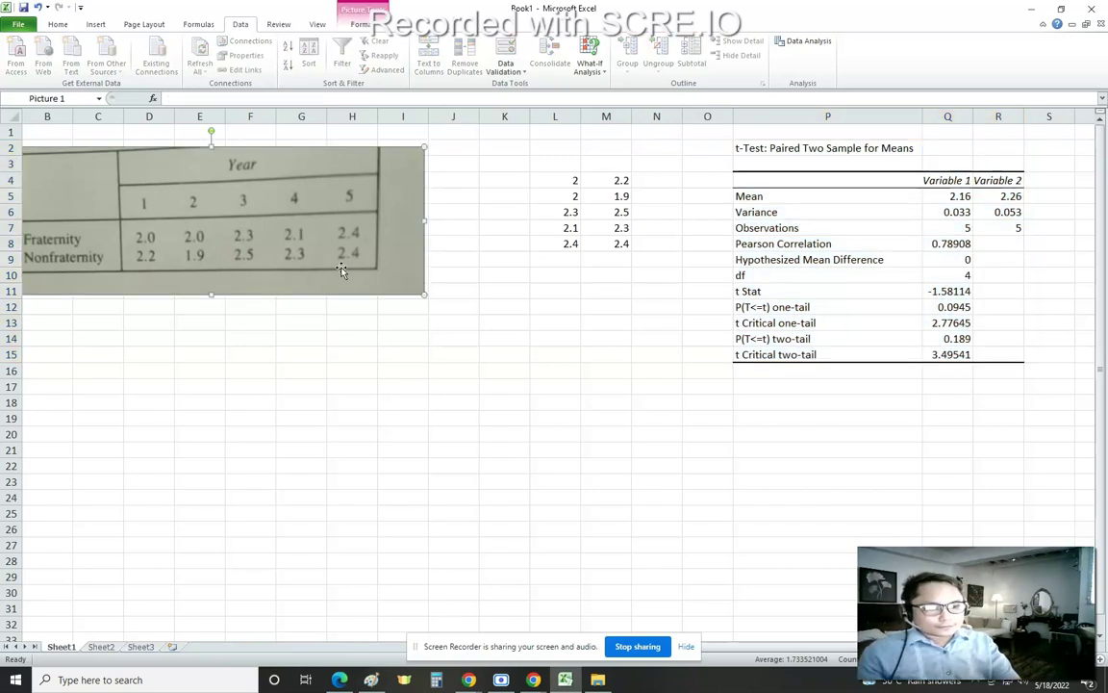
# Step: Replace the data picture with the textbook excerpt below the table and clear the two-tail rows P14:R15
pyautogui.press('Delete')
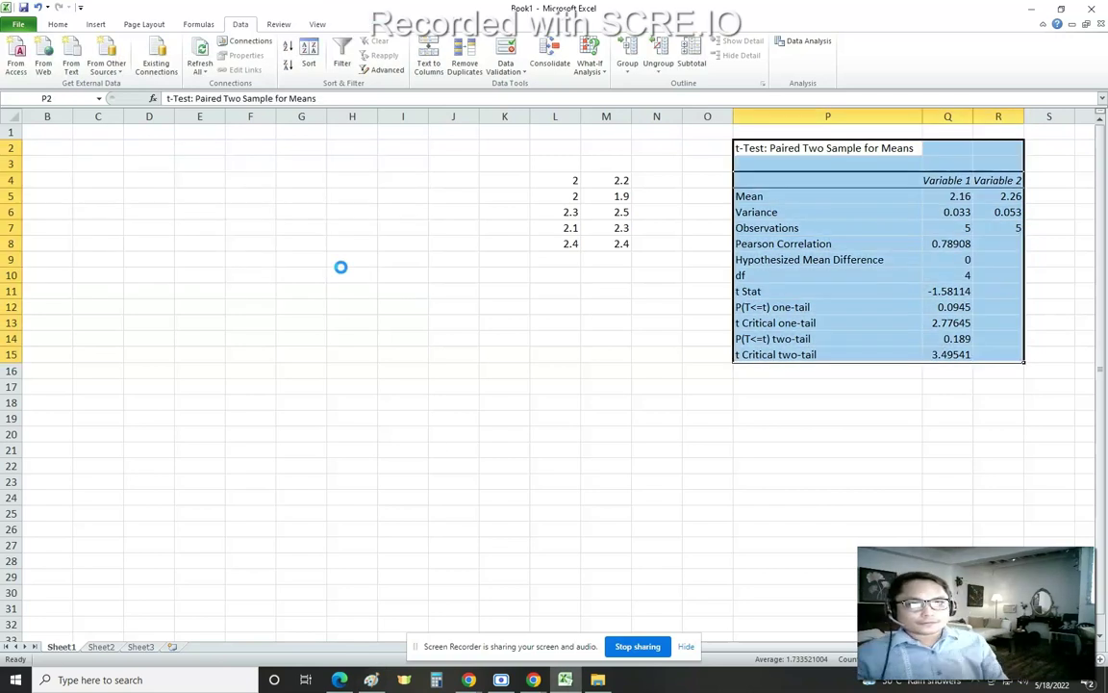
pyautogui.hotkey('ctrl', 'v')
pyautogui.moveTo(507, 273); pyautogui.dragTo(507, 520)
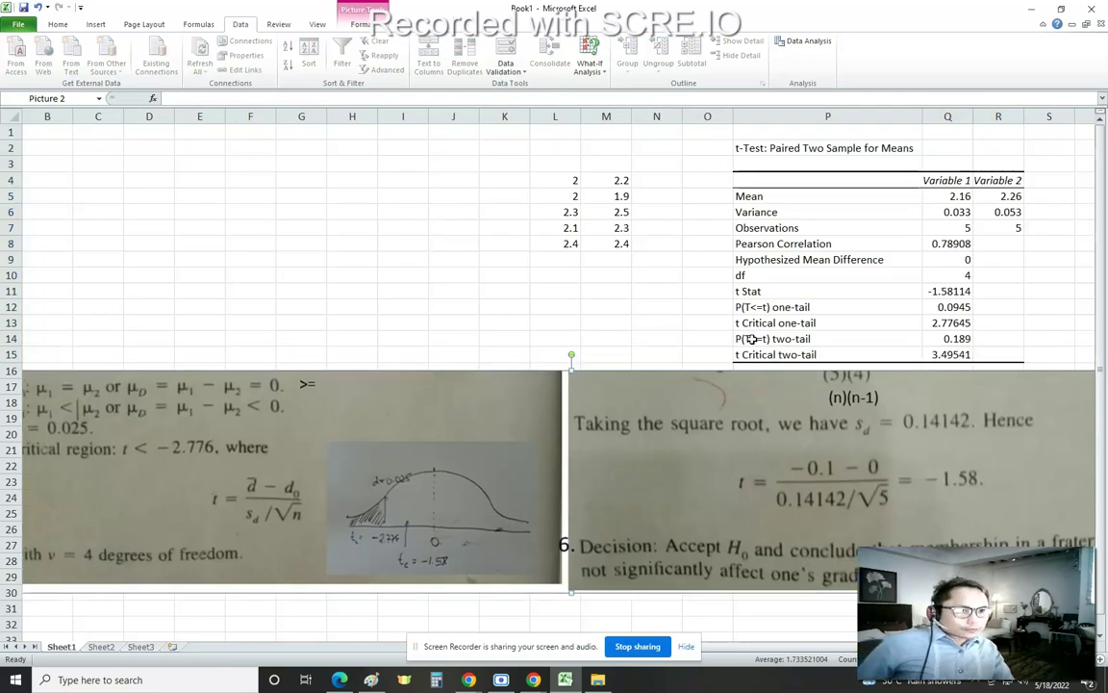
pyautogui.moveTo(737, 339); pyautogui.dragTo(984, 354)
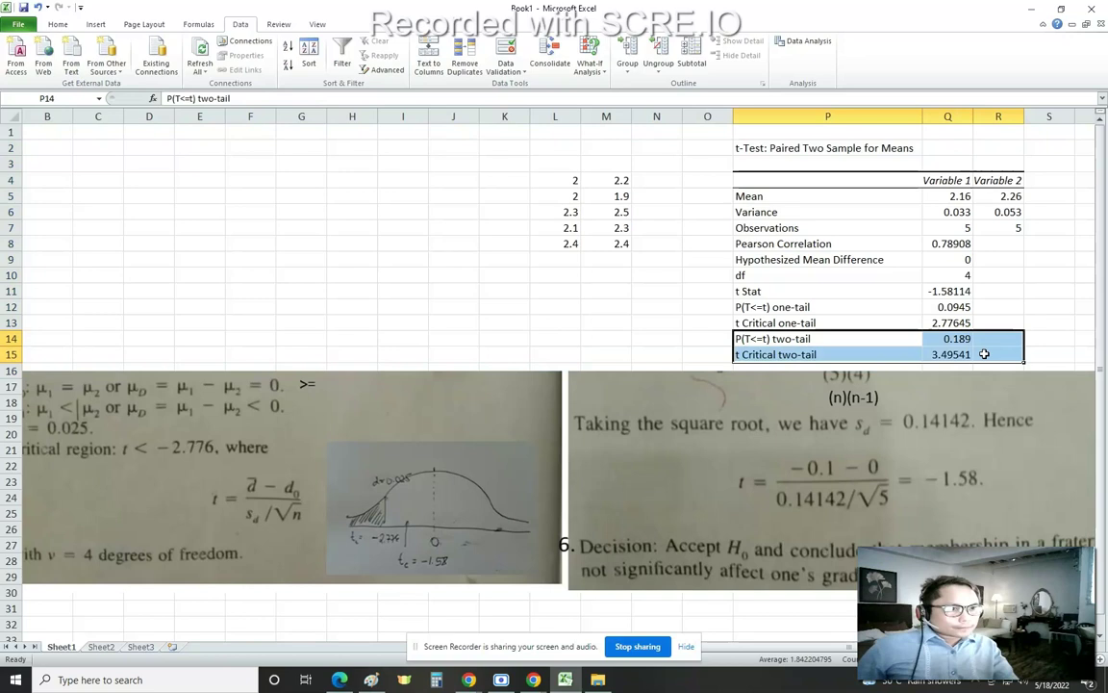
pyautogui.press('Delete')
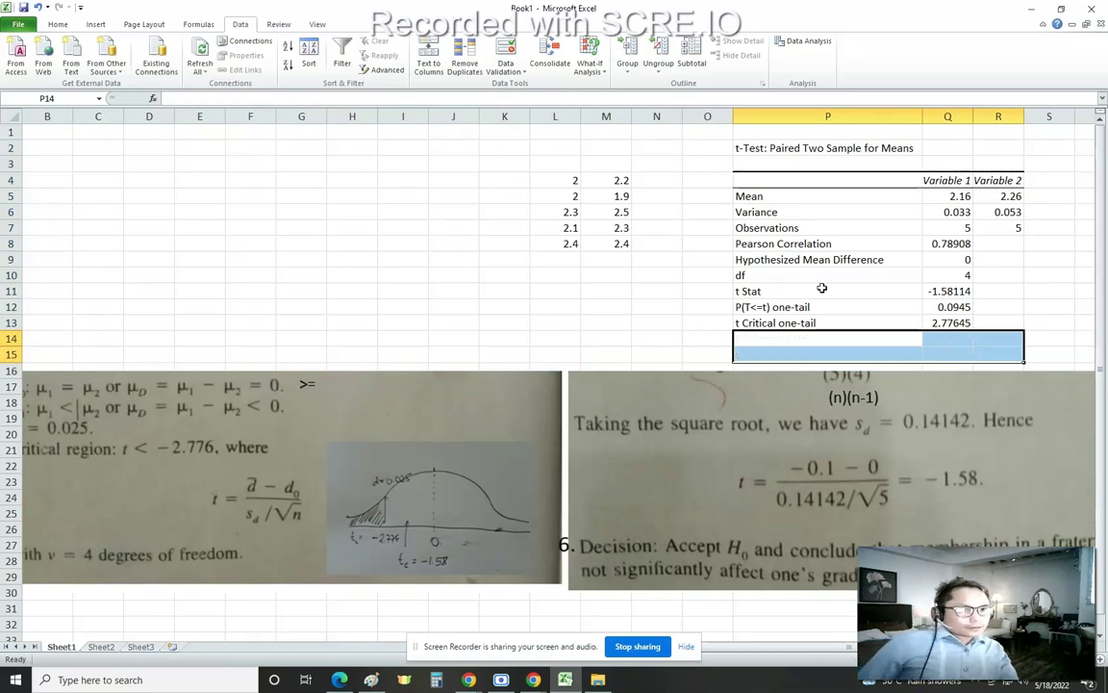
# Step: Highlight the t Stat row (−1.58114) in P11:Q11 with yellow fill and bold
pyautogui.moveTo(752, 290); pyautogui.dragTo(966, 290)
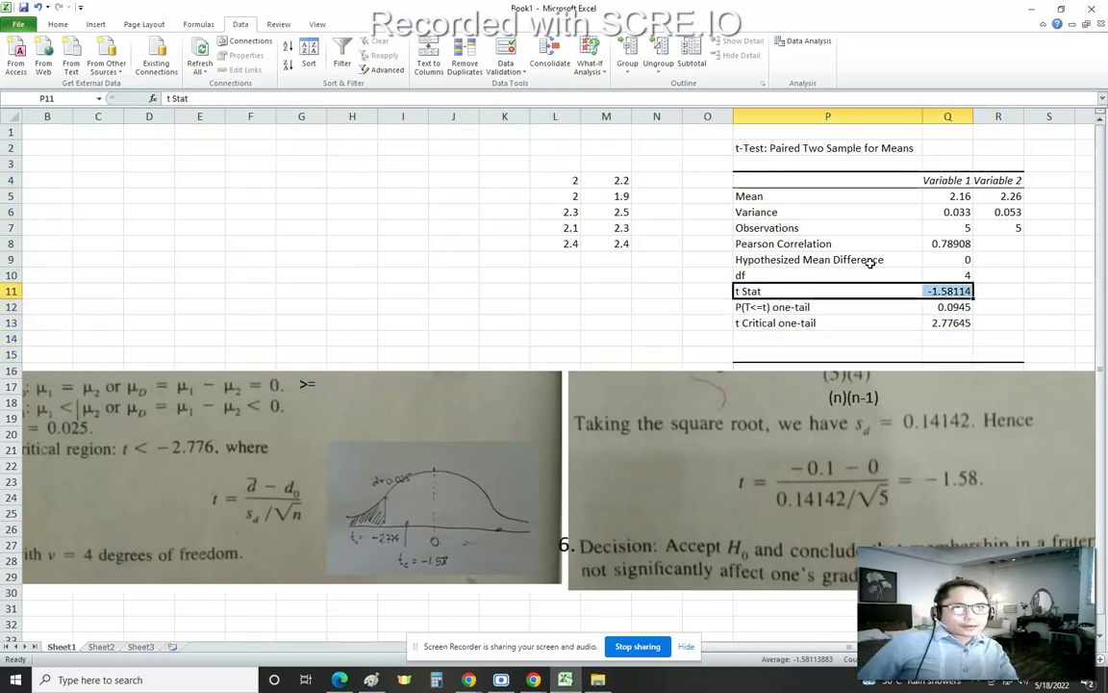
pyautogui.click(67, 25)
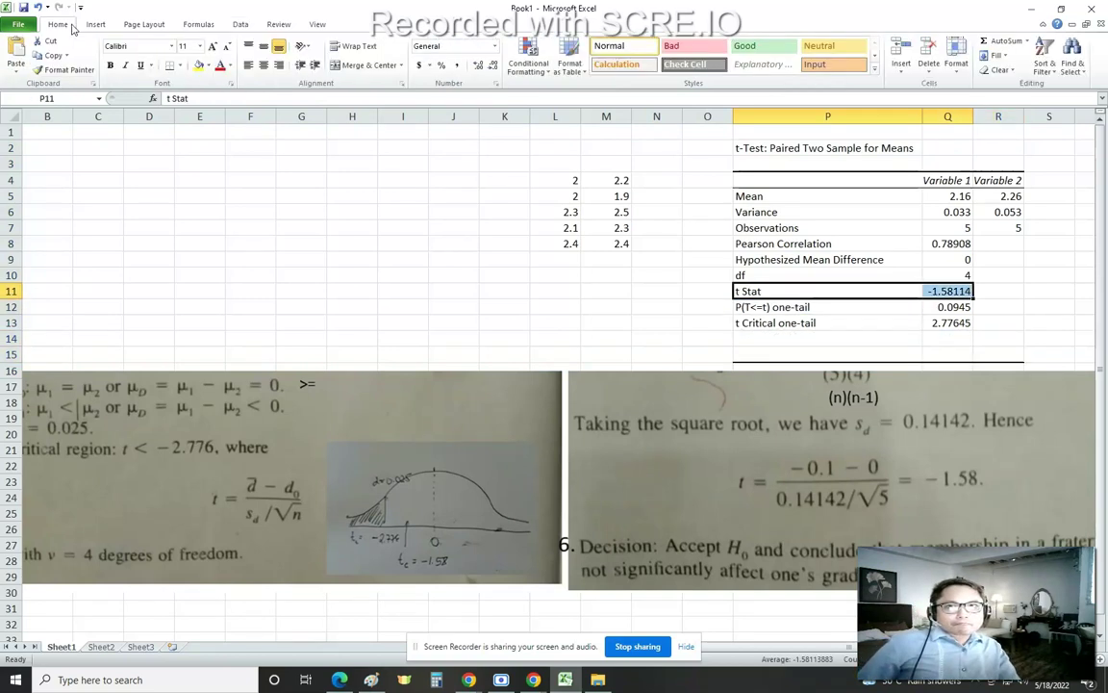
pyautogui.click(199, 64)
pyautogui.click(109, 64)
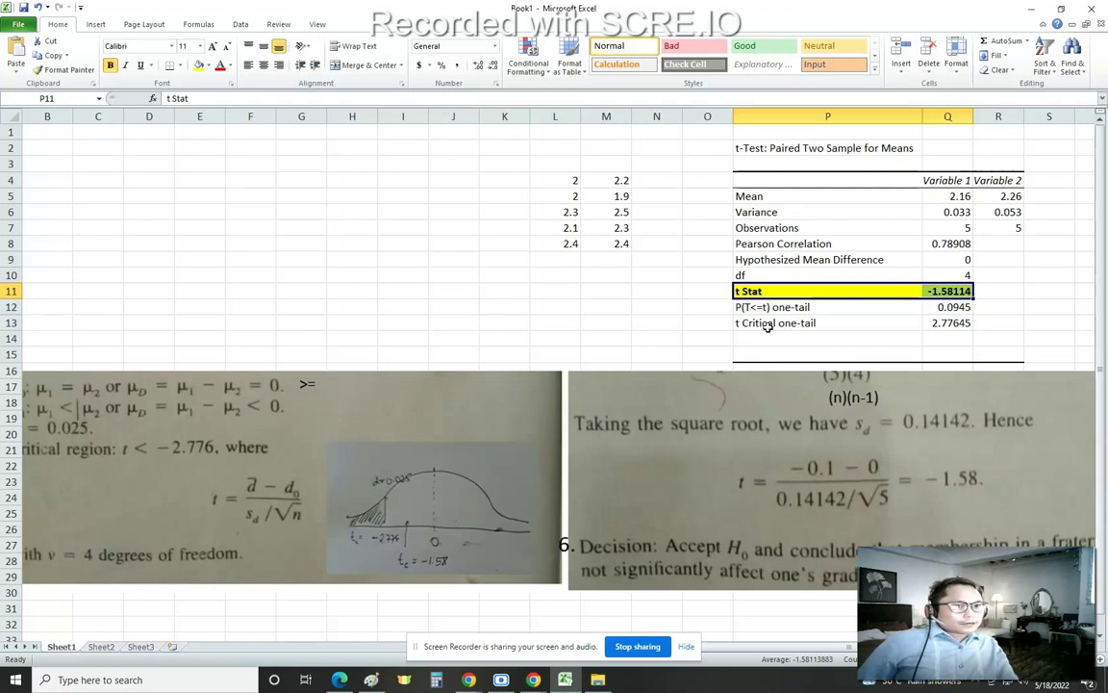
pyautogui.click(878, 328)
# Step: Fill the t Critical one-tail row (2.77645) in P13:Q13 yellow and make it bold
pyautogui.moveTo(879, 327); pyautogui.dragTo(962, 326)
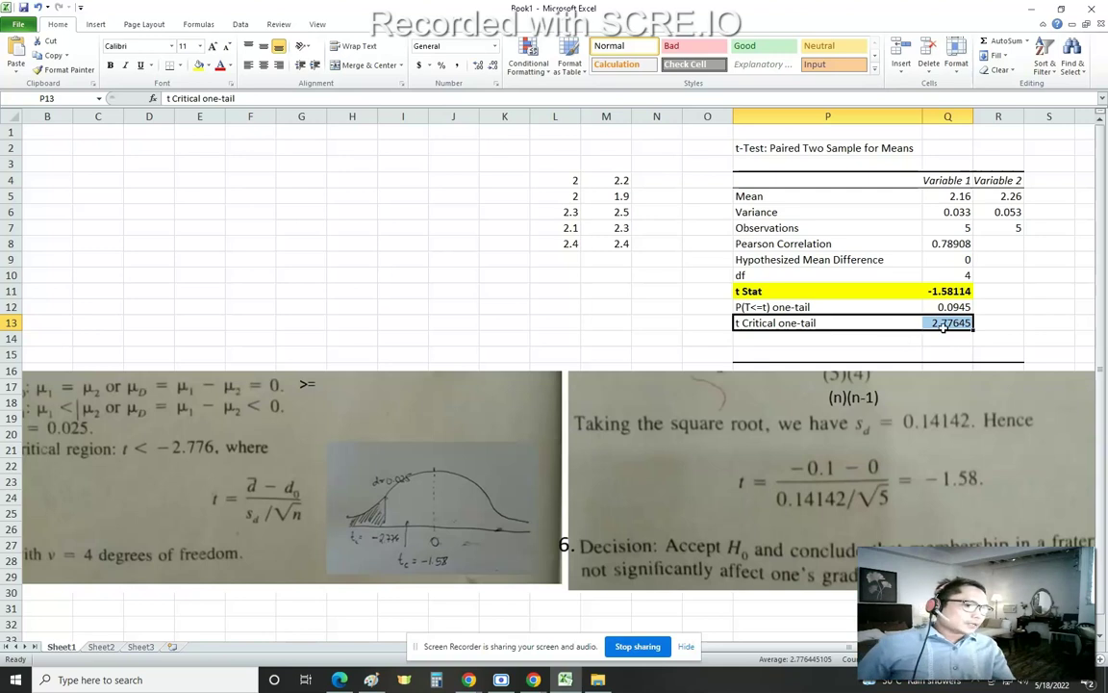
pyautogui.click(198, 65)
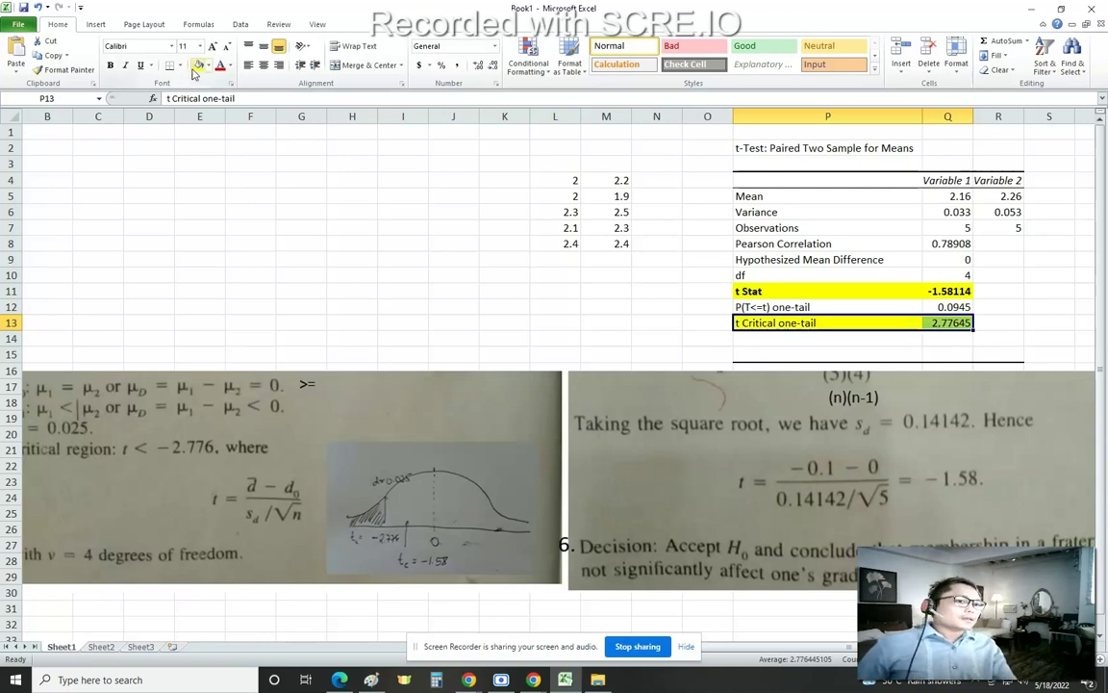
pyautogui.click(110, 64)
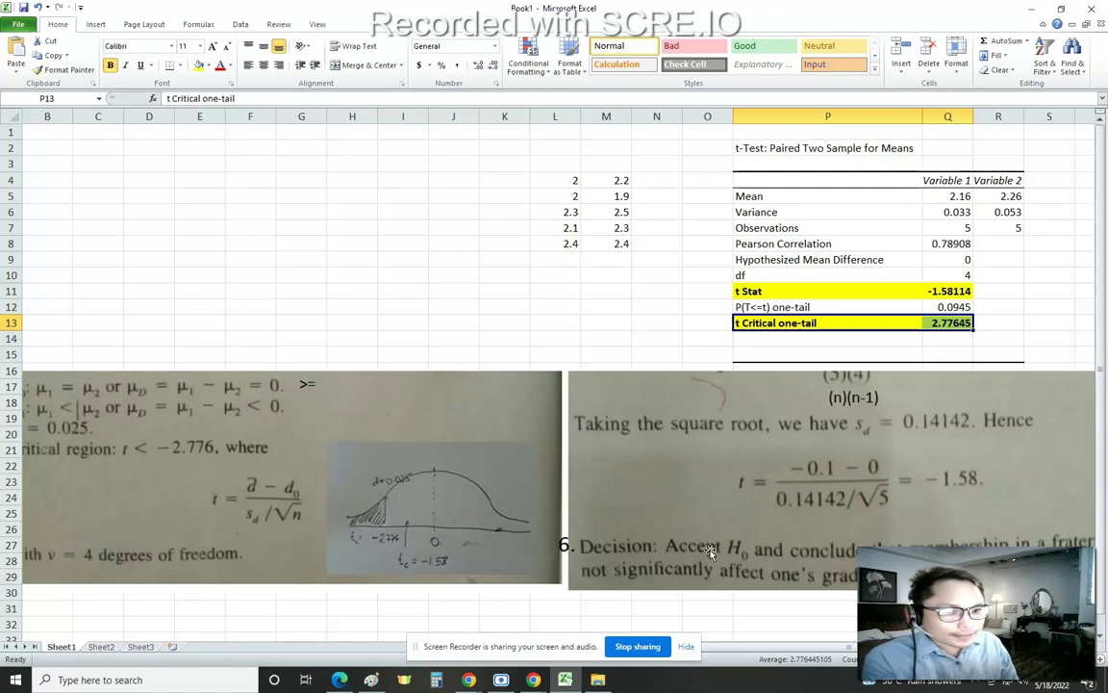
pyautogui.click(689, 305)
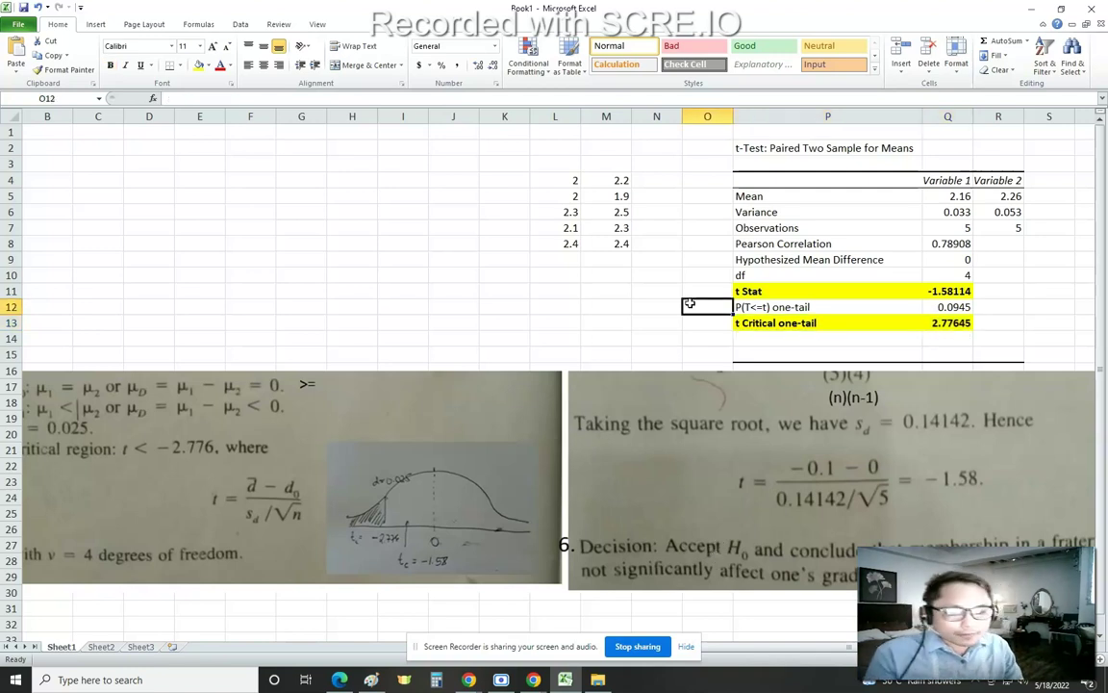
# Step: Type 'accept' in cell O12 to record the test decision
pyautogui.write('accept')
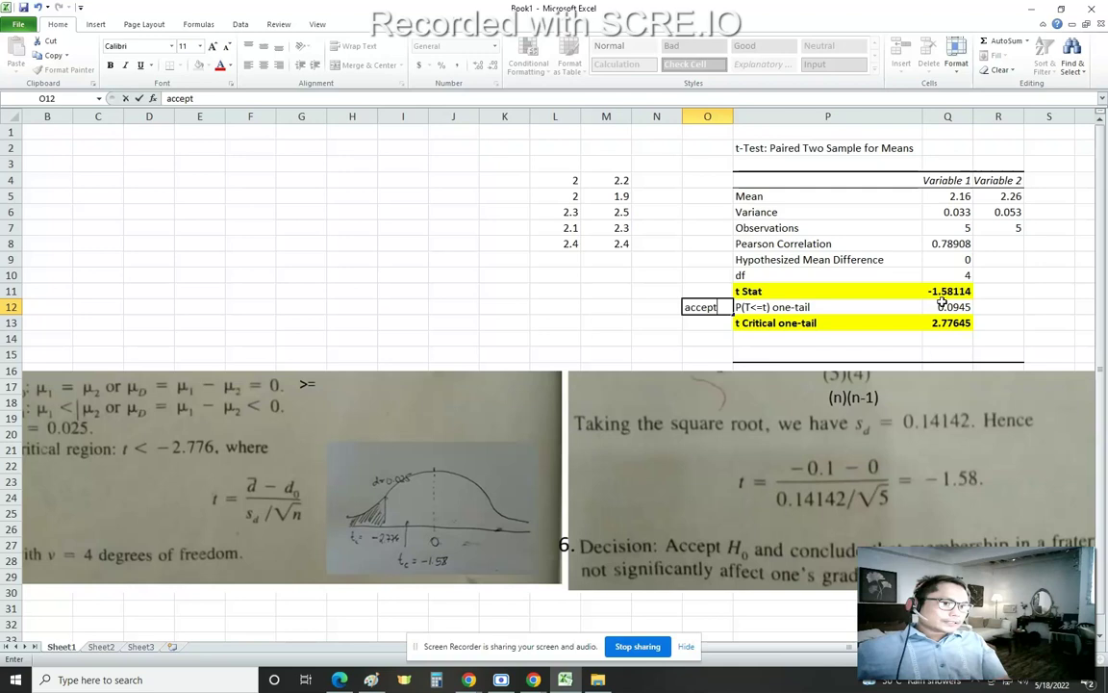
pyautogui.click(943, 293)
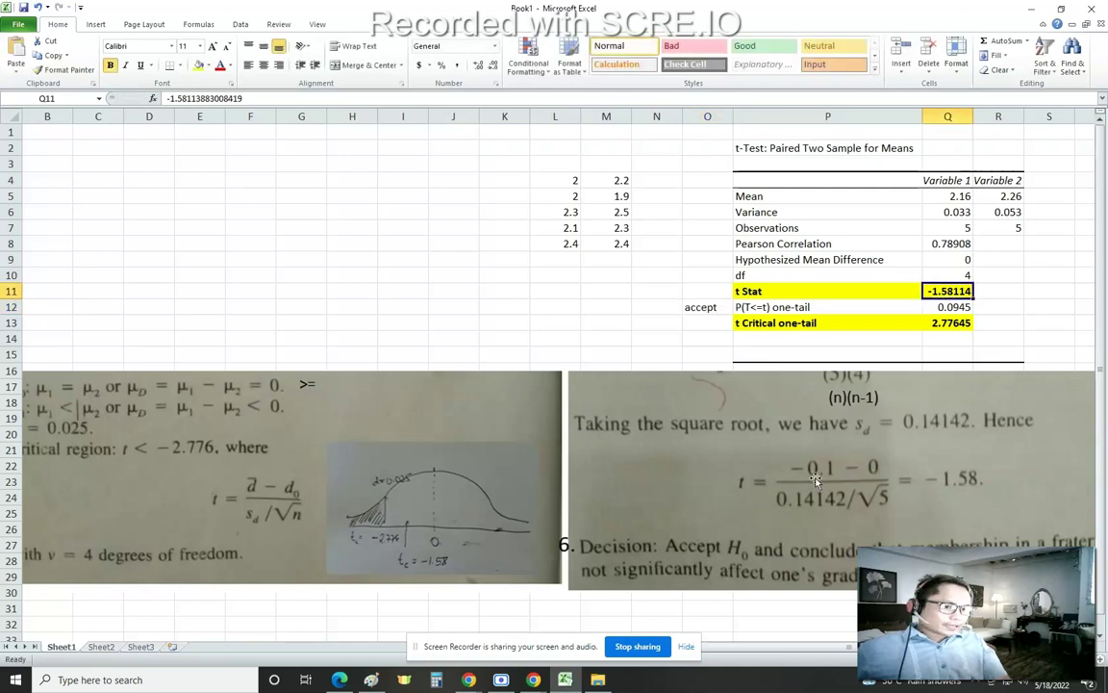